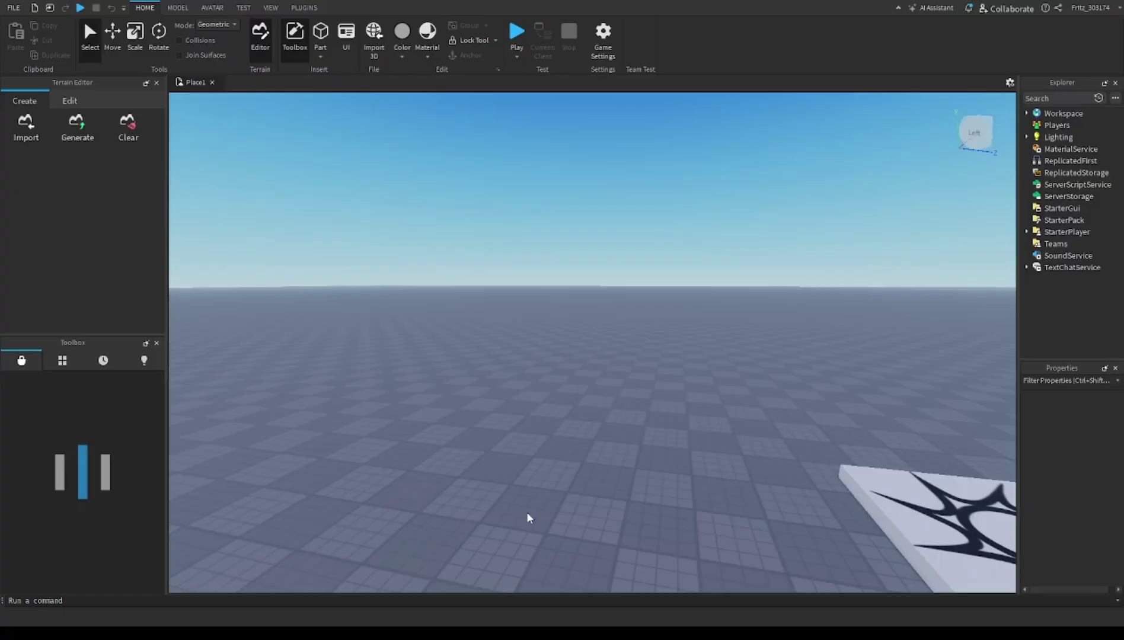
right_drag(530, 519, 589, 480)
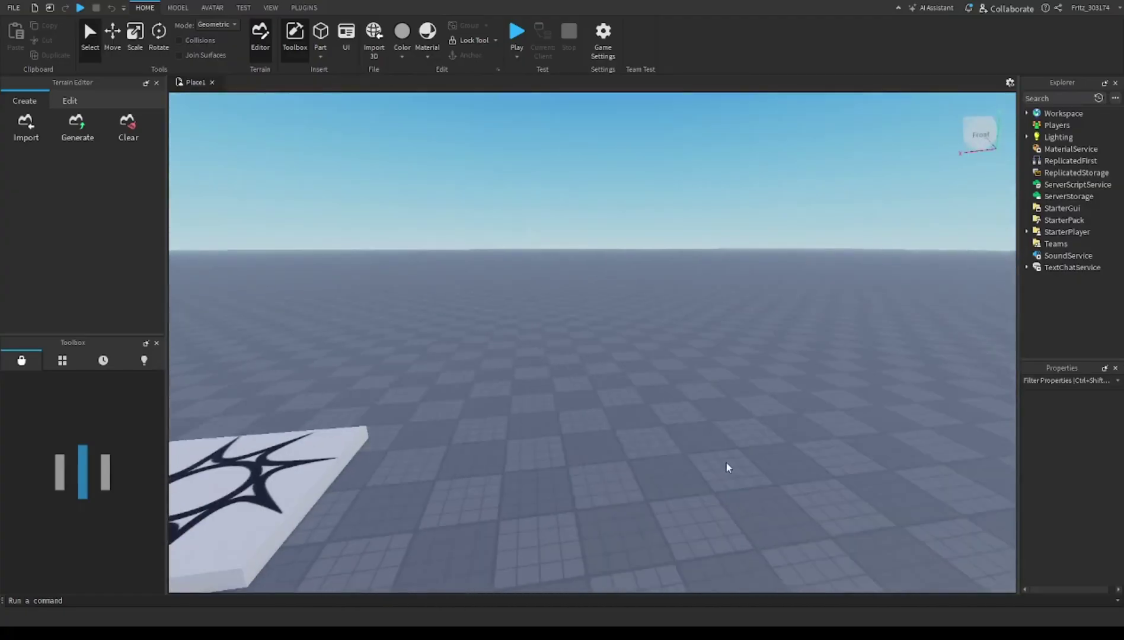
scroll(728, 468, down, 3)
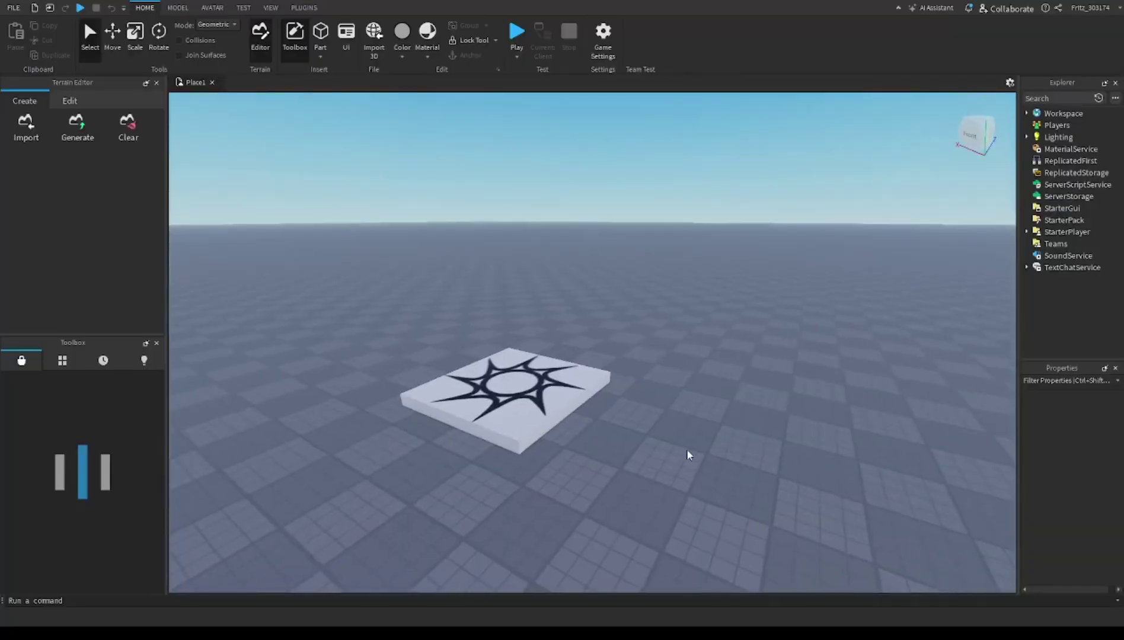
right_drag(688, 455, 674, 445)
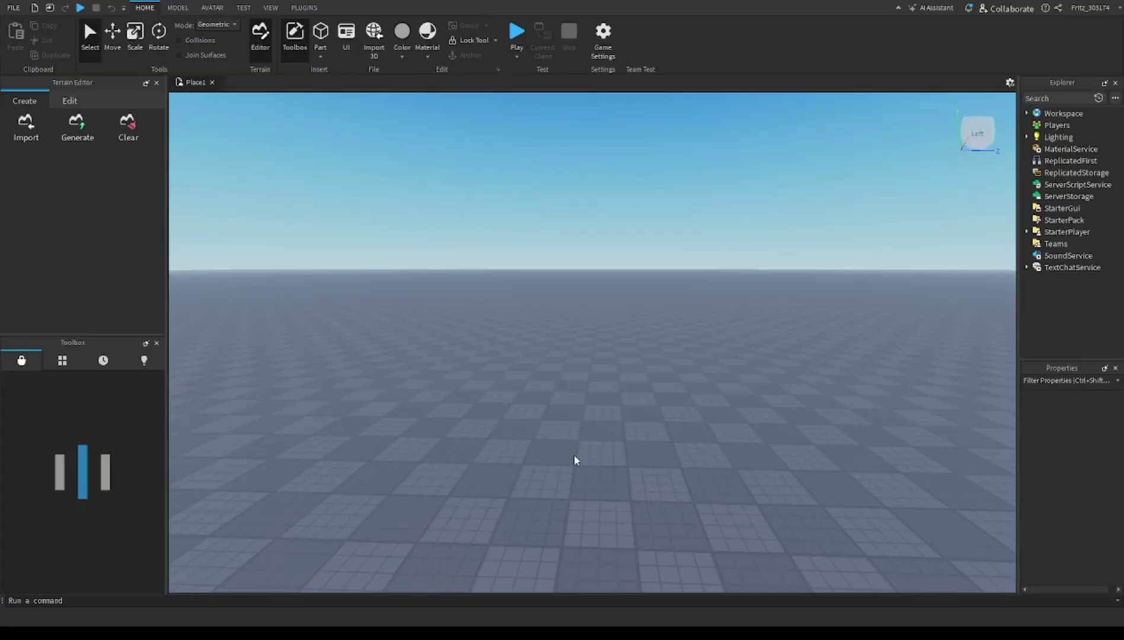
scroll(600, 466, up, 3)
scroll(600, 466, down, 5)
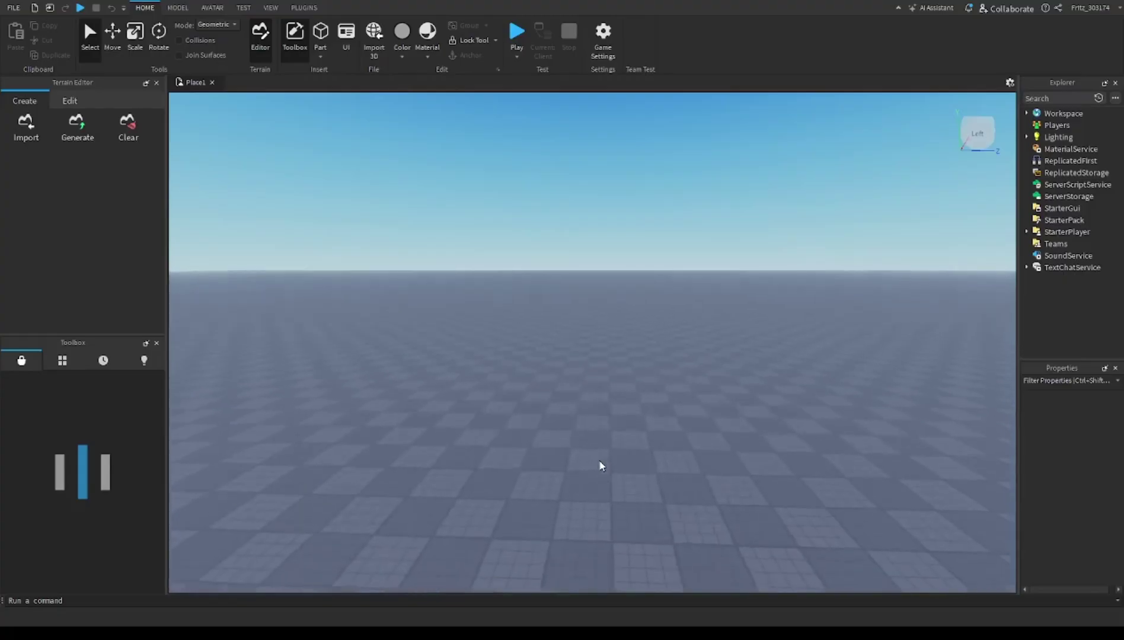
scroll(600, 466, up, 3)
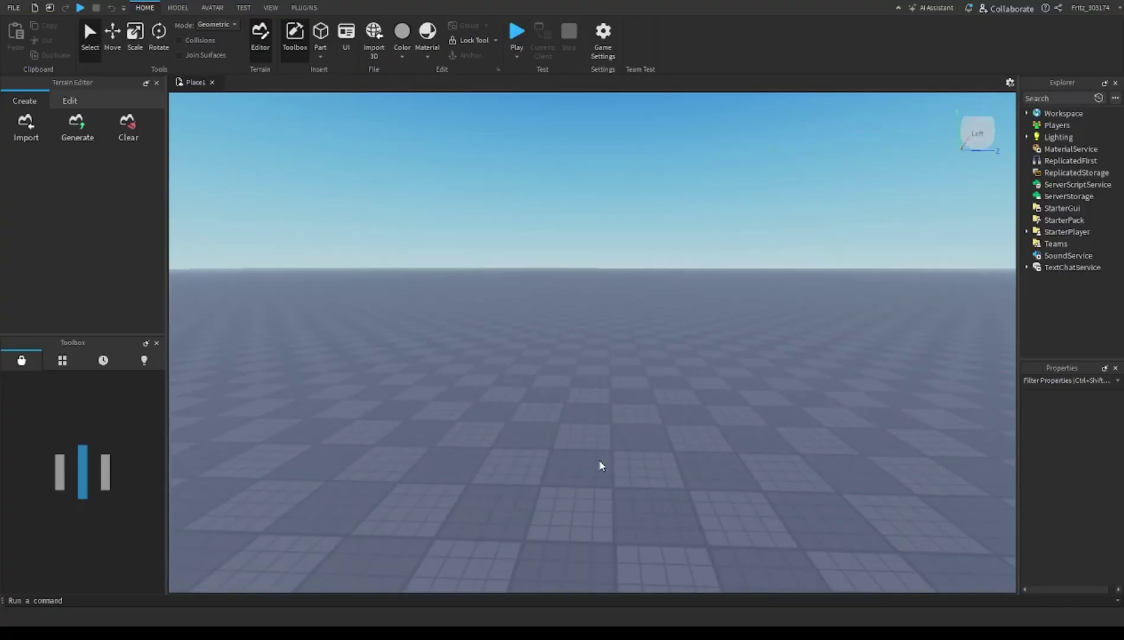
right_drag(600, 466, 601, 460)
scroll(600, 466, down, 5)
right_drag(600, 460, 601, 460)
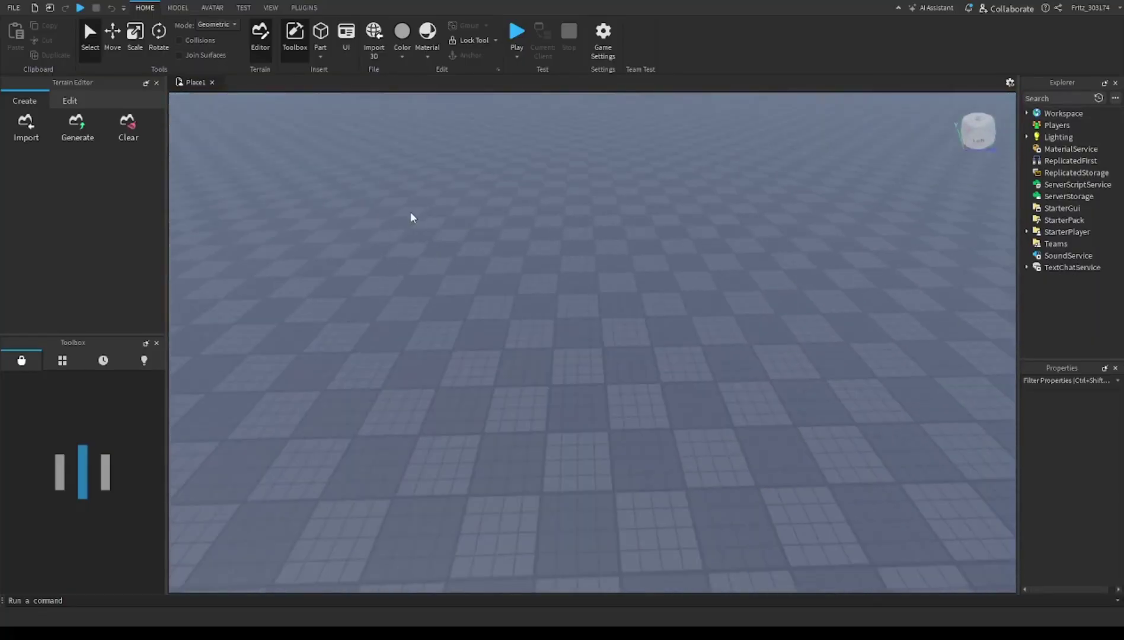
- Insert a block part into the workspace and close the Toolbox and Terrain Editor
click(321, 51)
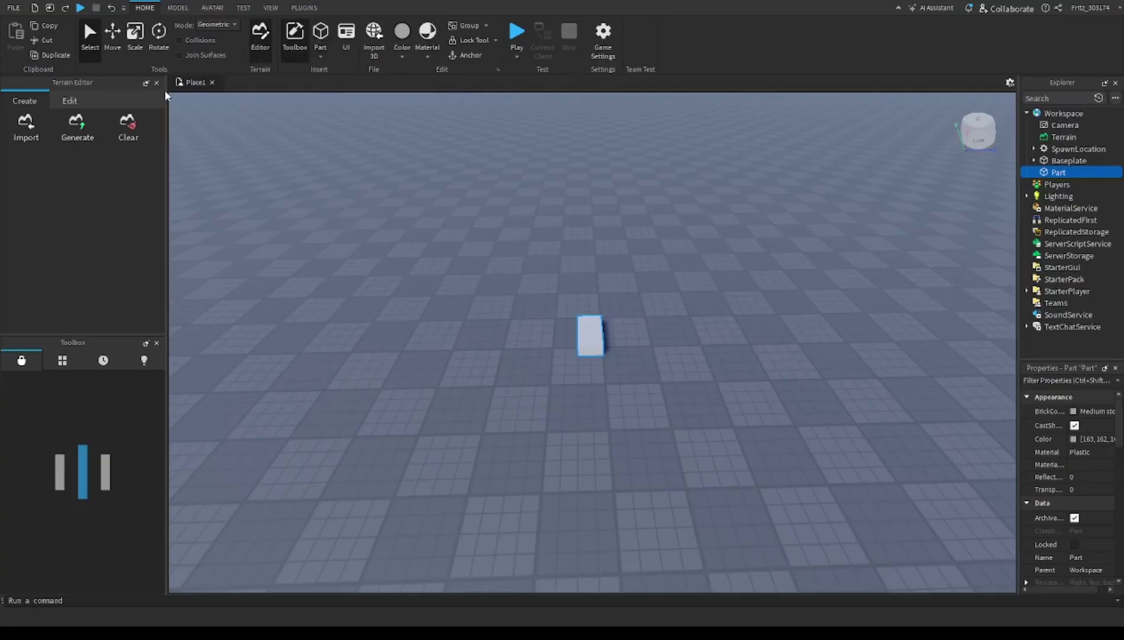
click(158, 345)
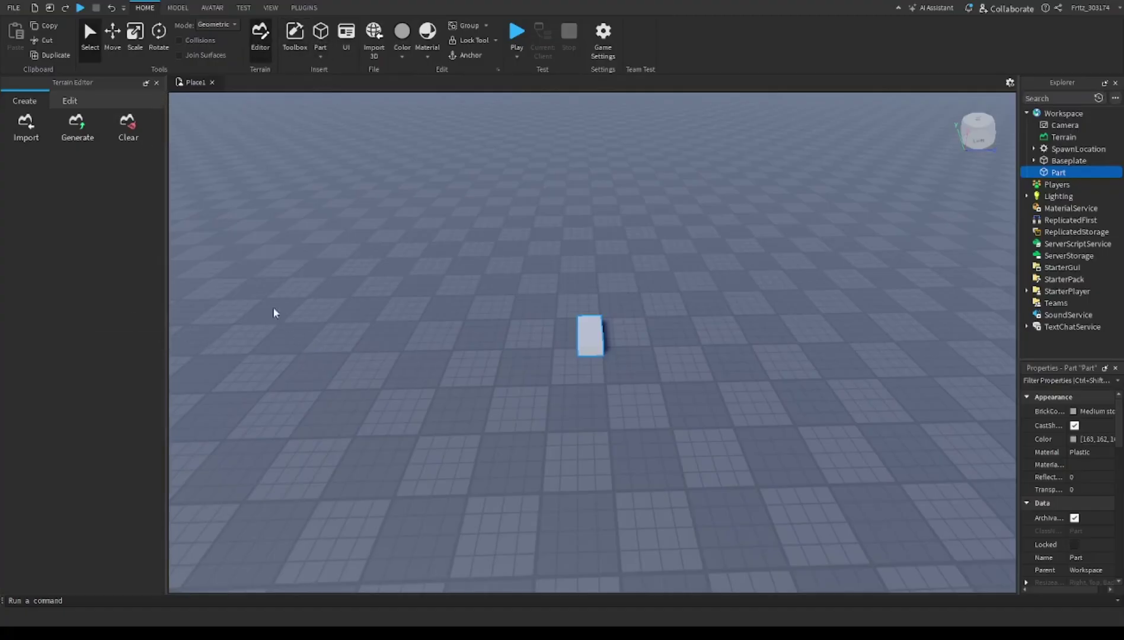
click(157, 83)
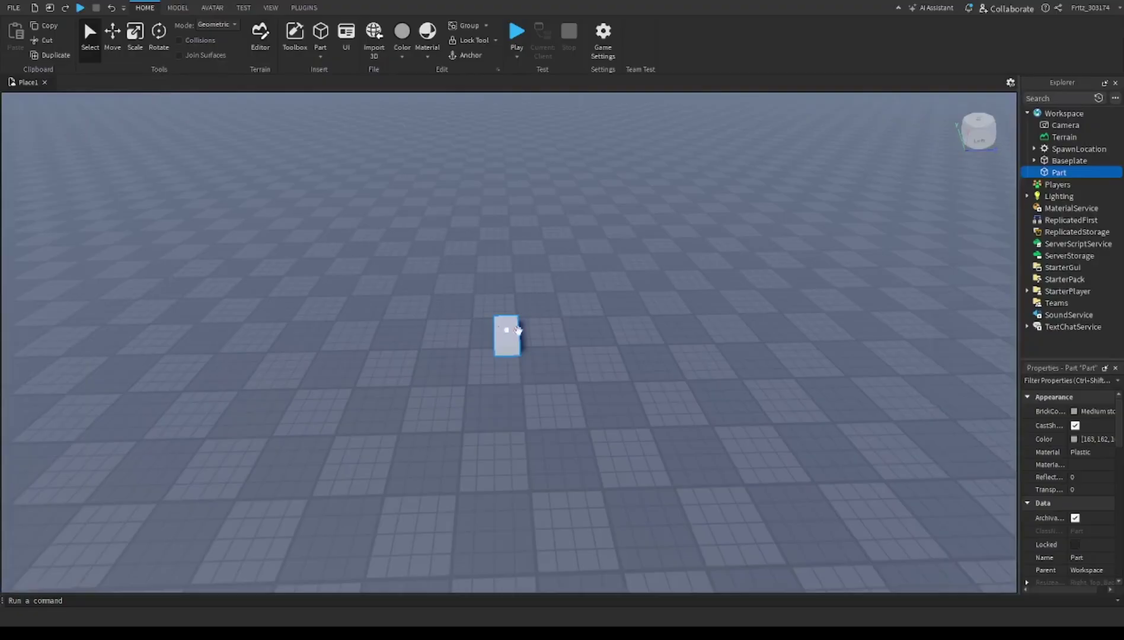
- Move the new part slightly along its blue Z axis
click(114, 39)
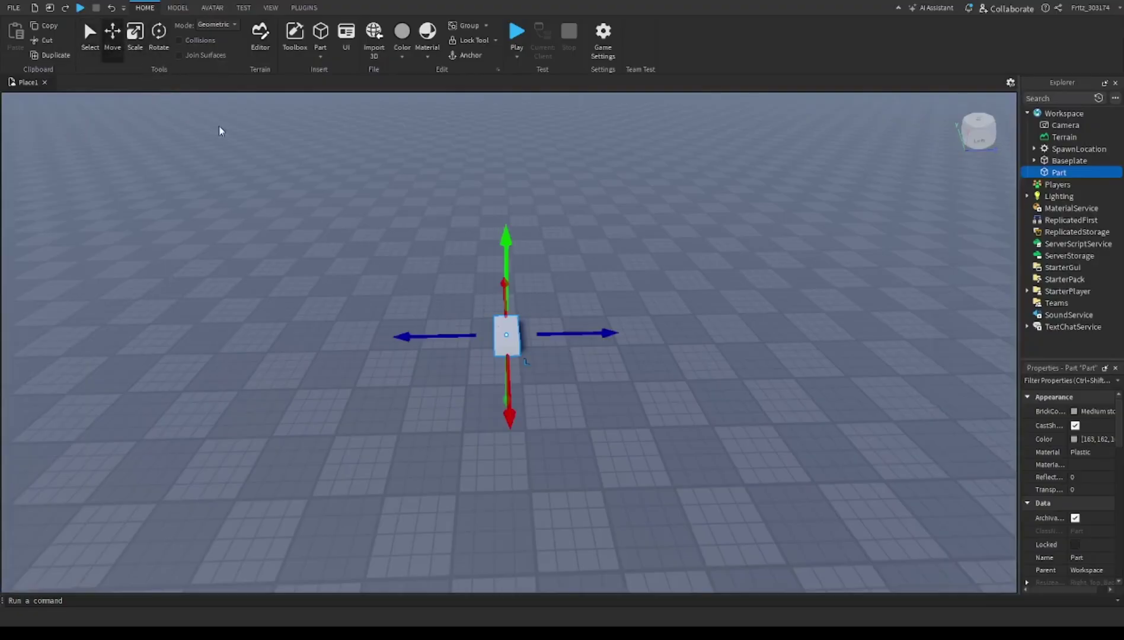
scroll(589, 313, up, 2)
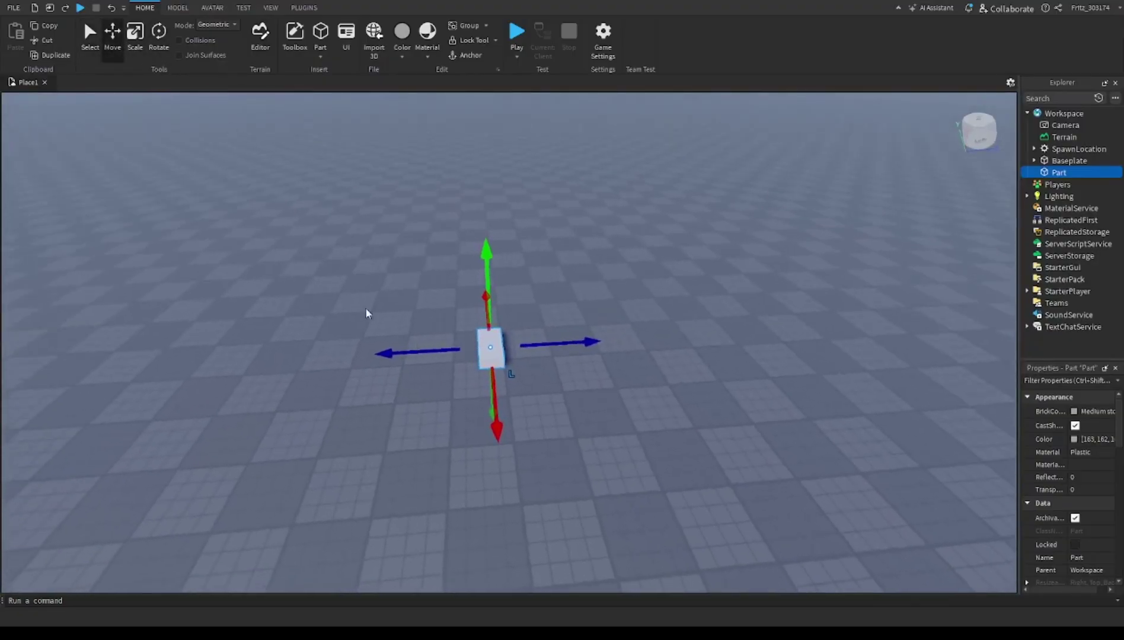
drag(409, 354, 428, 385)
- Scale the part slightly longer, try widening it along its Z axis, and undo the widening
click(135, 36)
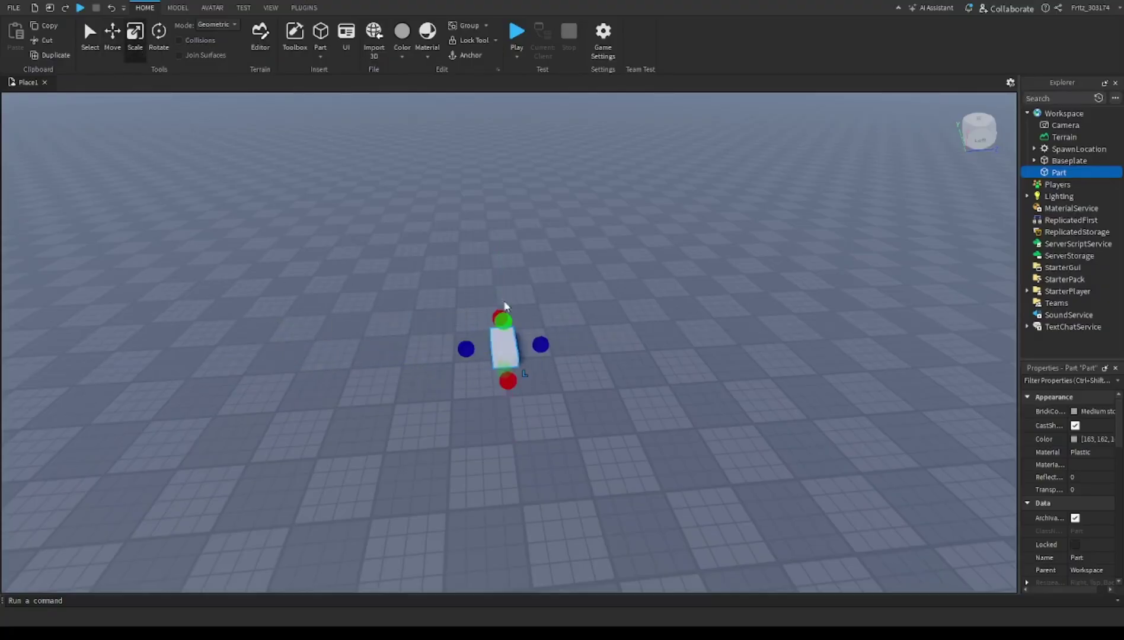
drag(507, 313, 600, 364)
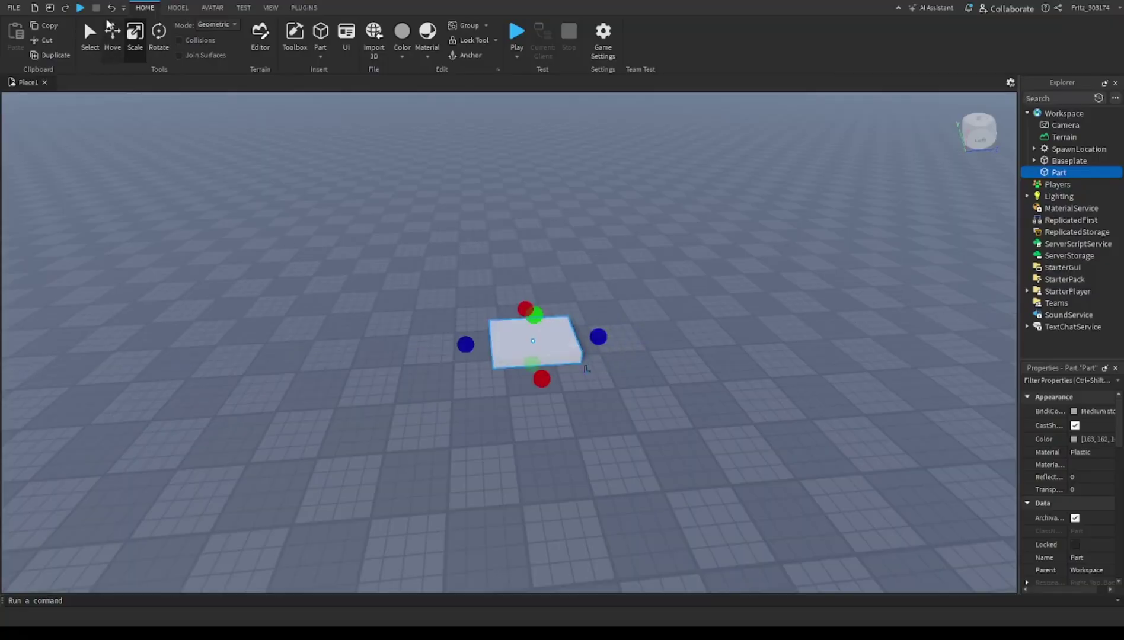
click(111, 10)
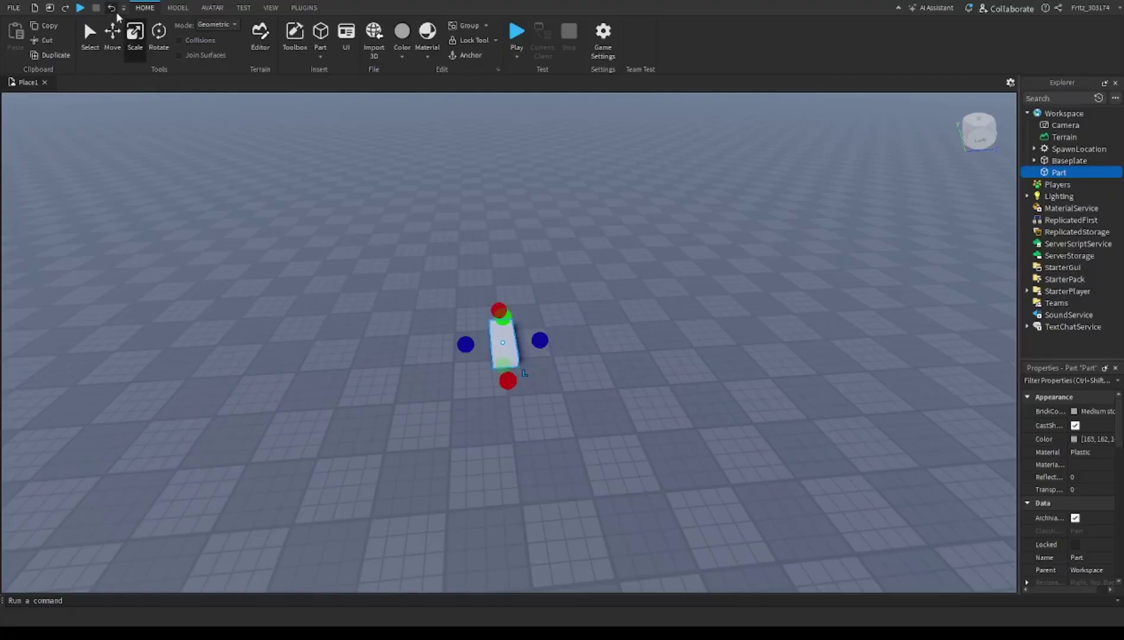
- Try rotating the part about its vertical axis and undo the rotation
click(158, 32)
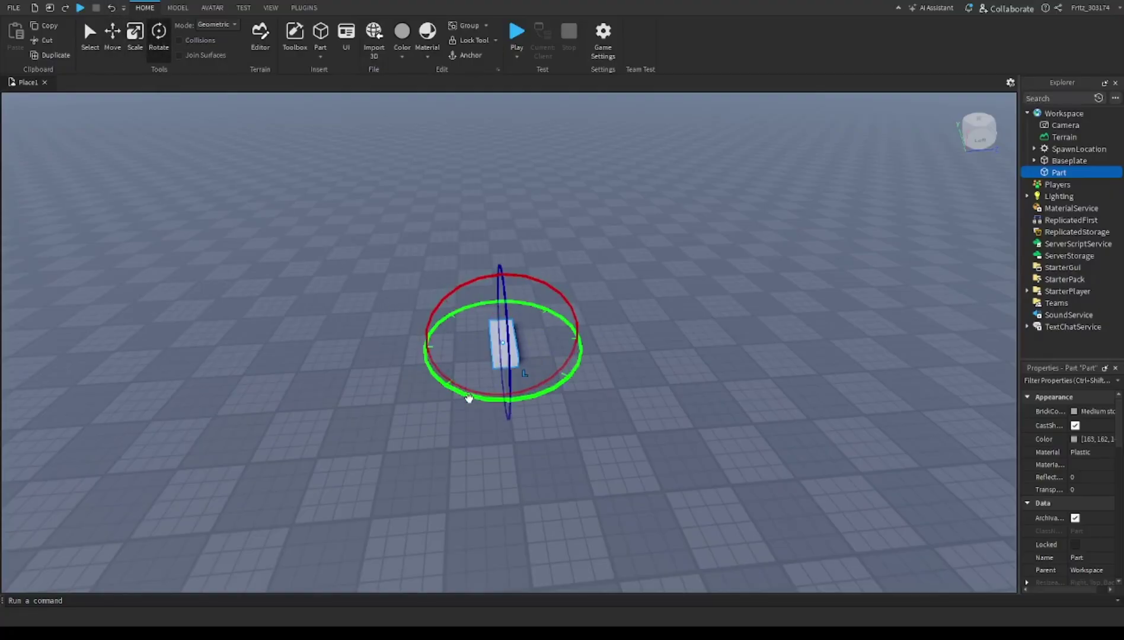
drag(467, 397, 448, 423)
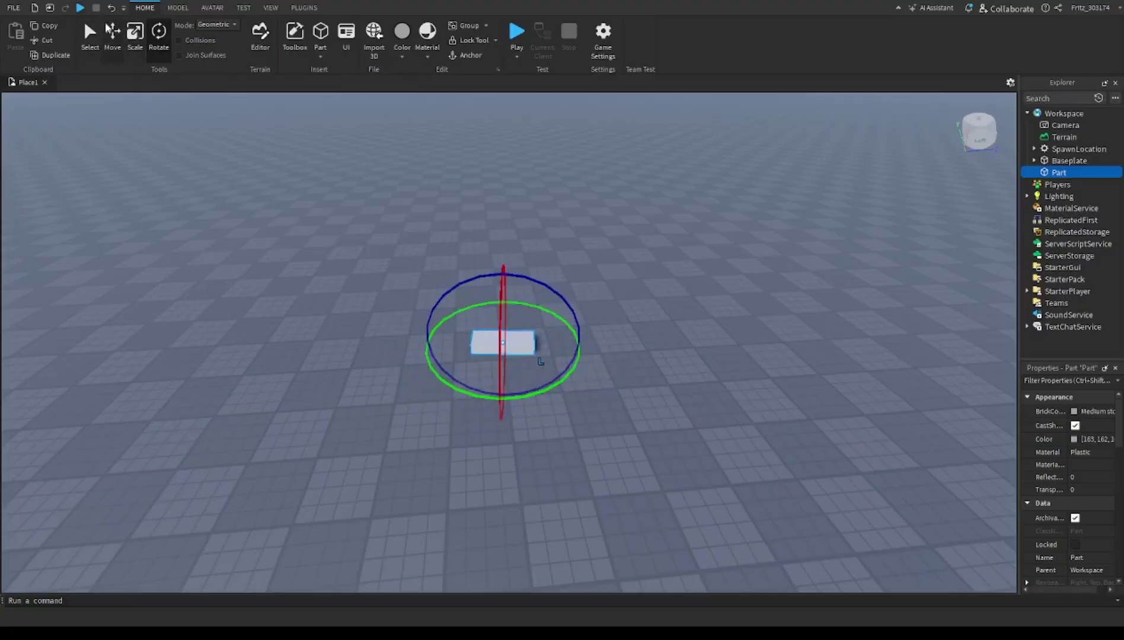
click(111, 9)
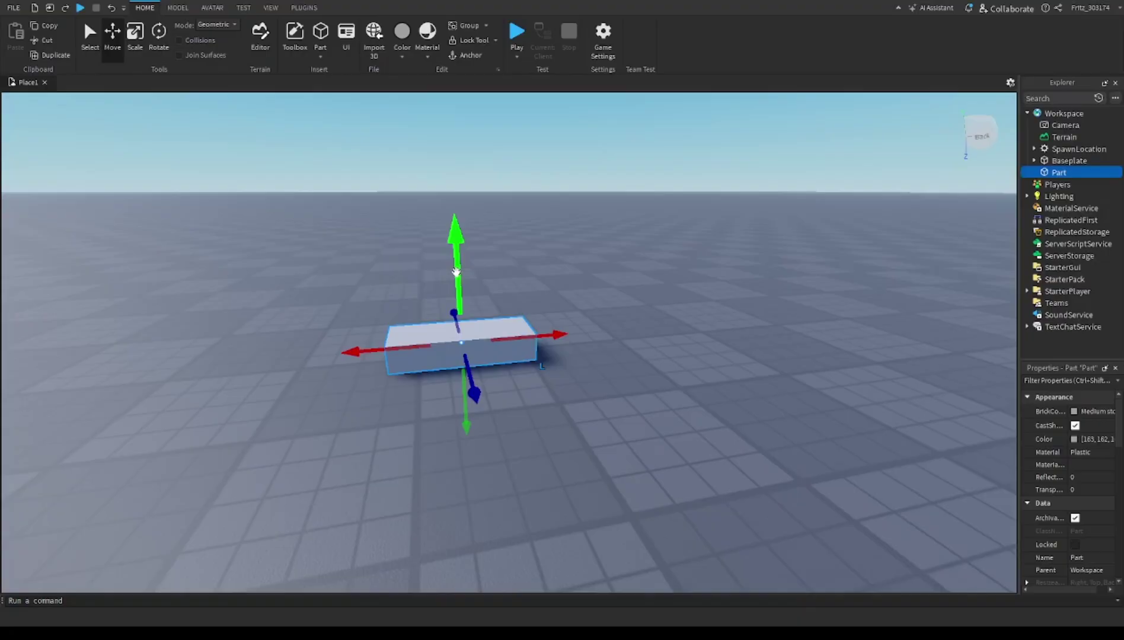
- Raise the part 5 studs vertically so that it floats above the baseplate
drag(457, 277, 454, 211)
right_drag(454, 211, 464, 225)
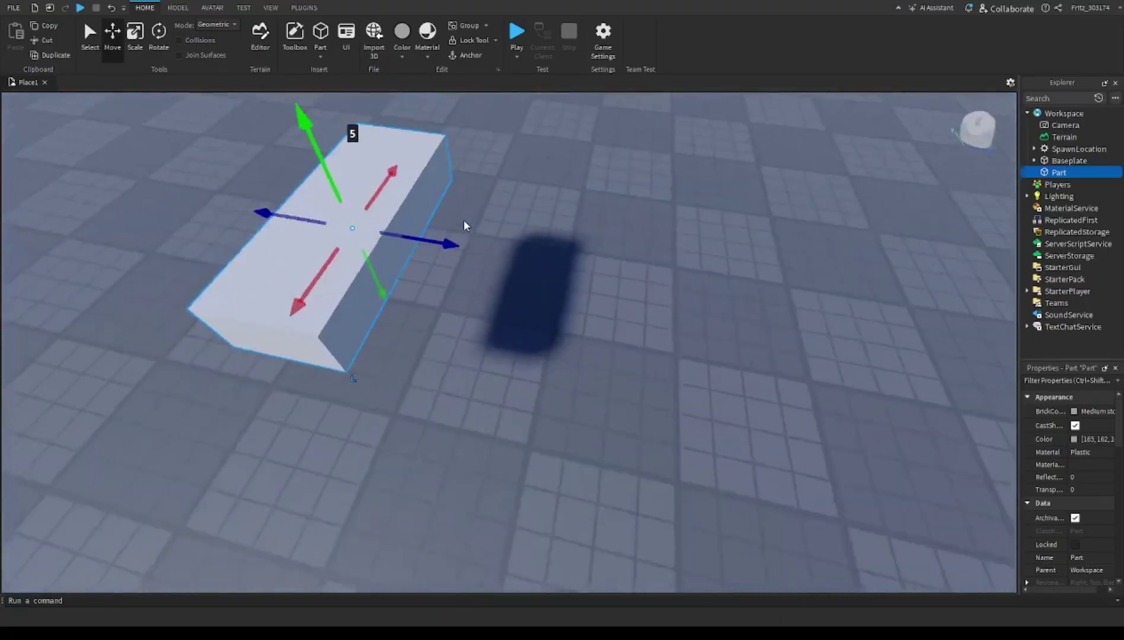
scroll(580, 271, down, 5)
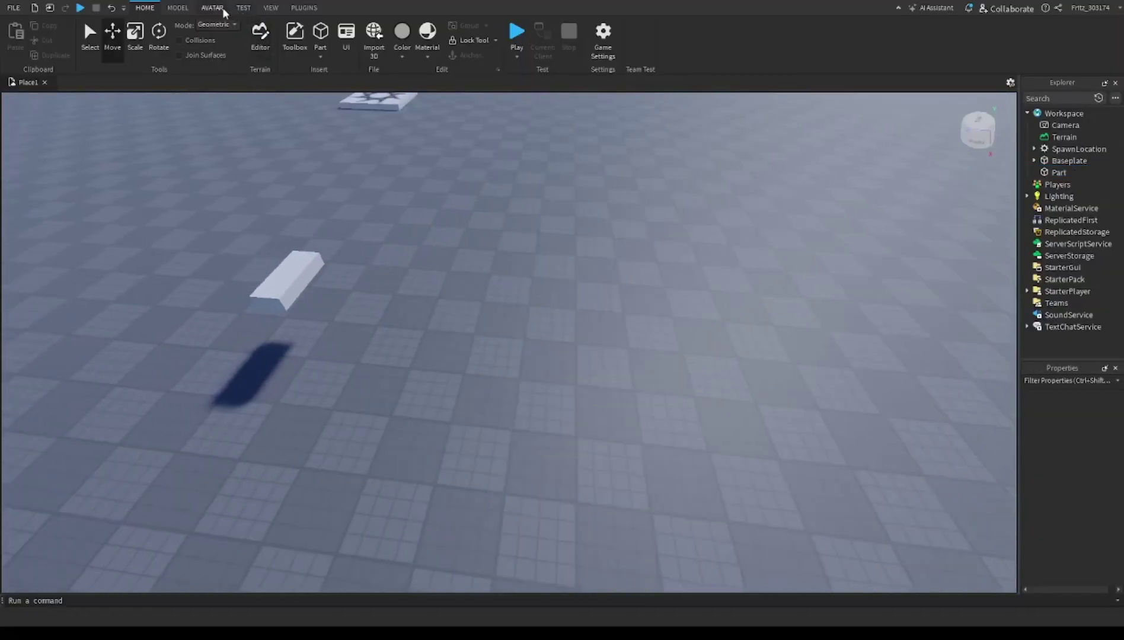
- Generate an R6 character rig with the masculine body shape as a size reference
click(214, 9)
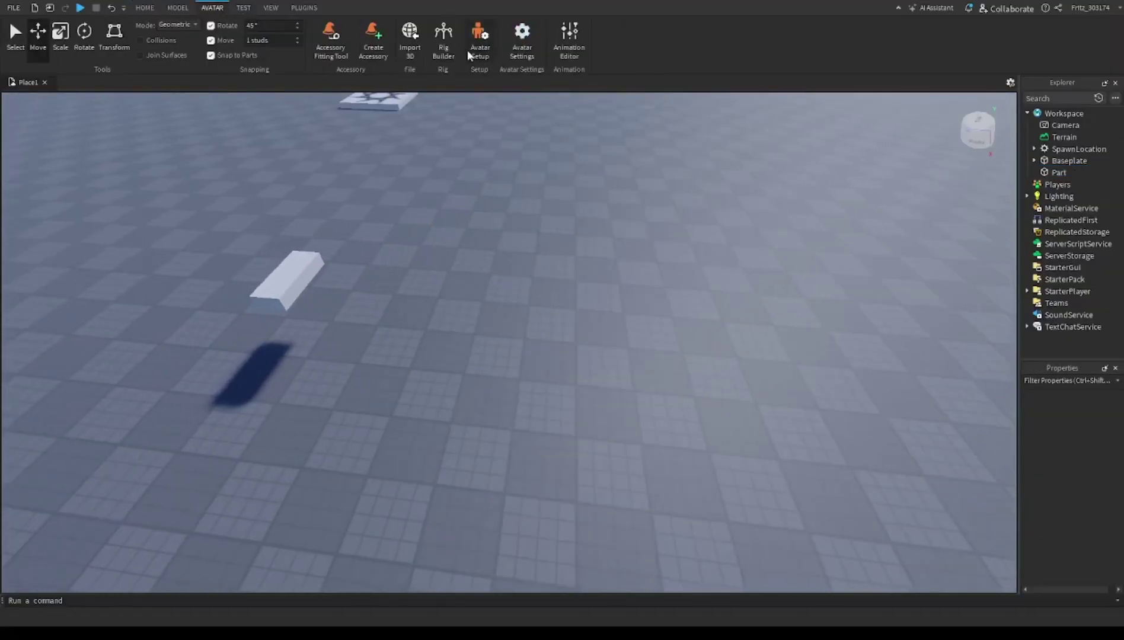
click(443, 36)
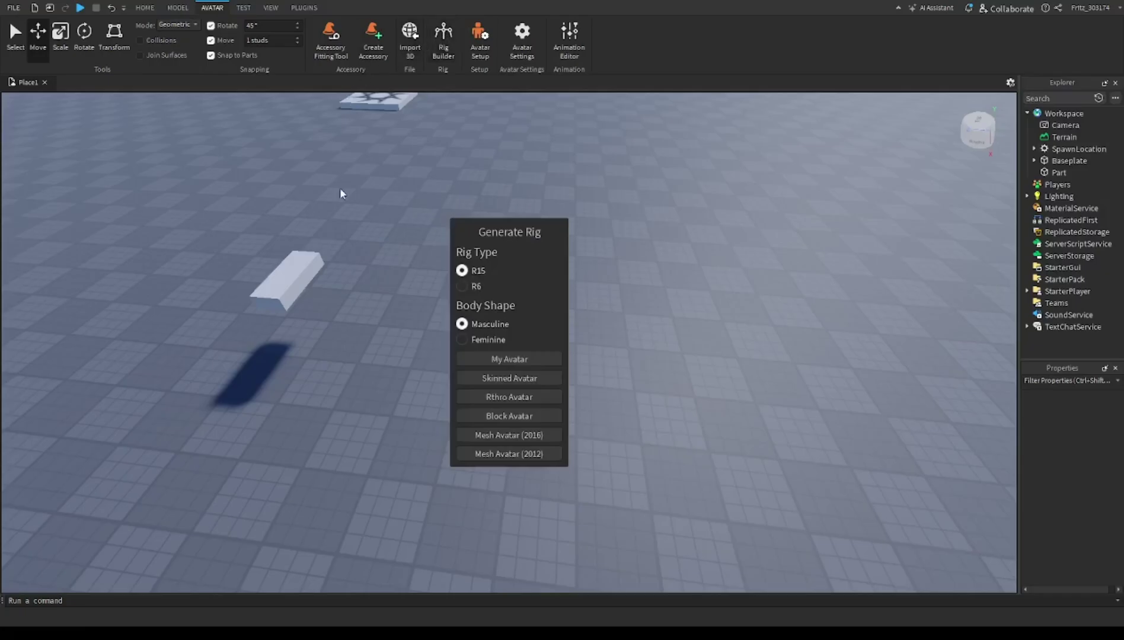
click(462, 286)
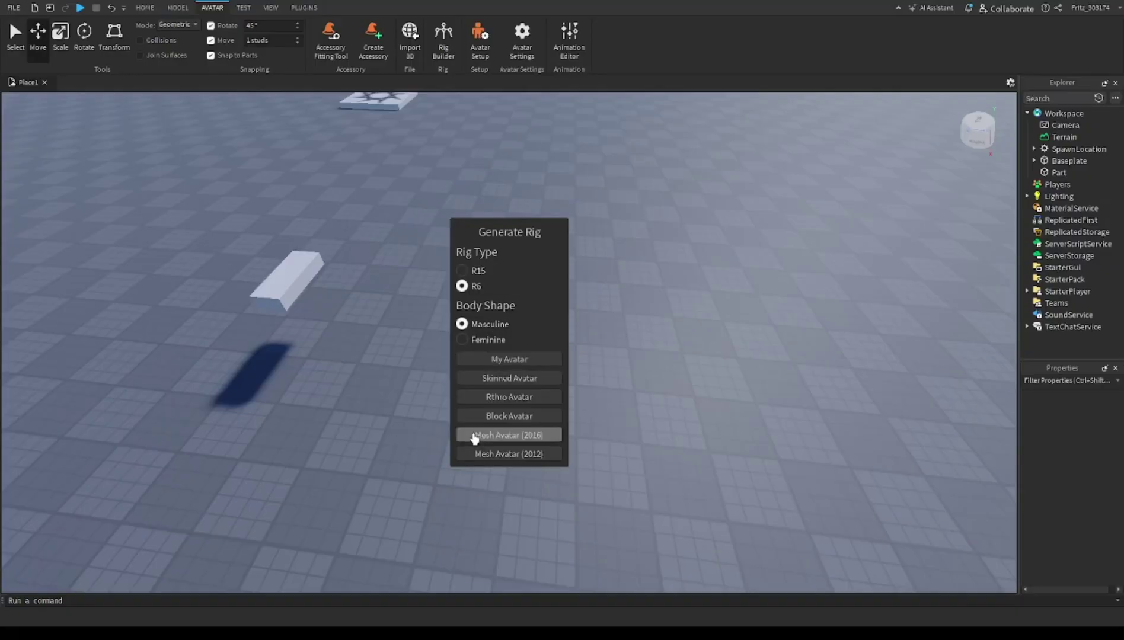
click(503, 454)
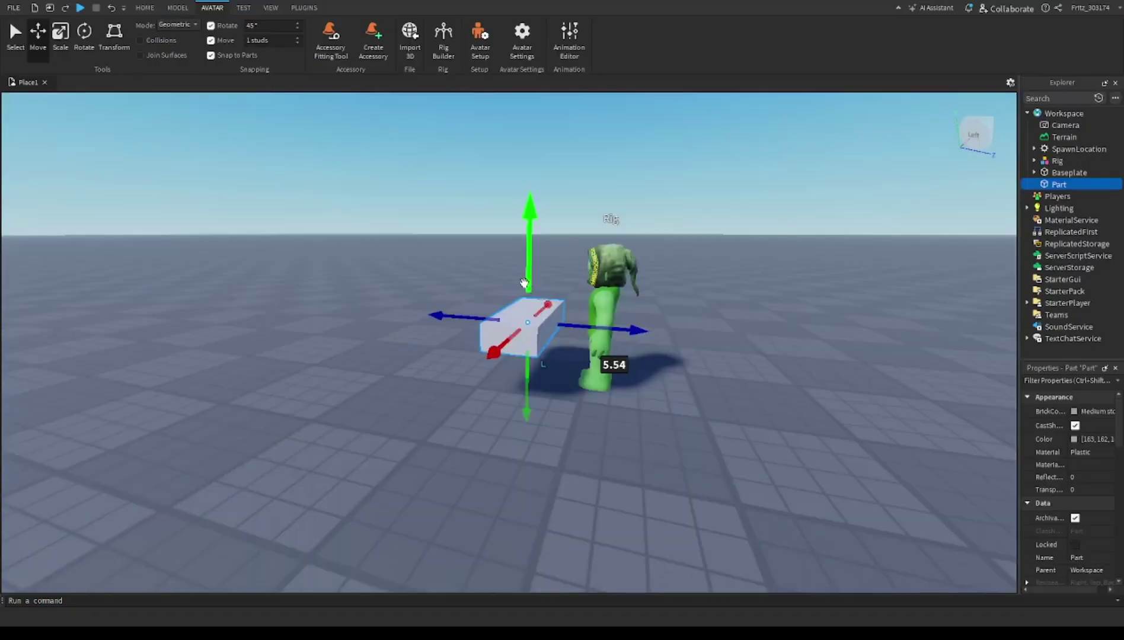
- Adjust the part's height to the rig's waist level and scale it into a thin, wide slab
drag(525, 285, 523, 270)
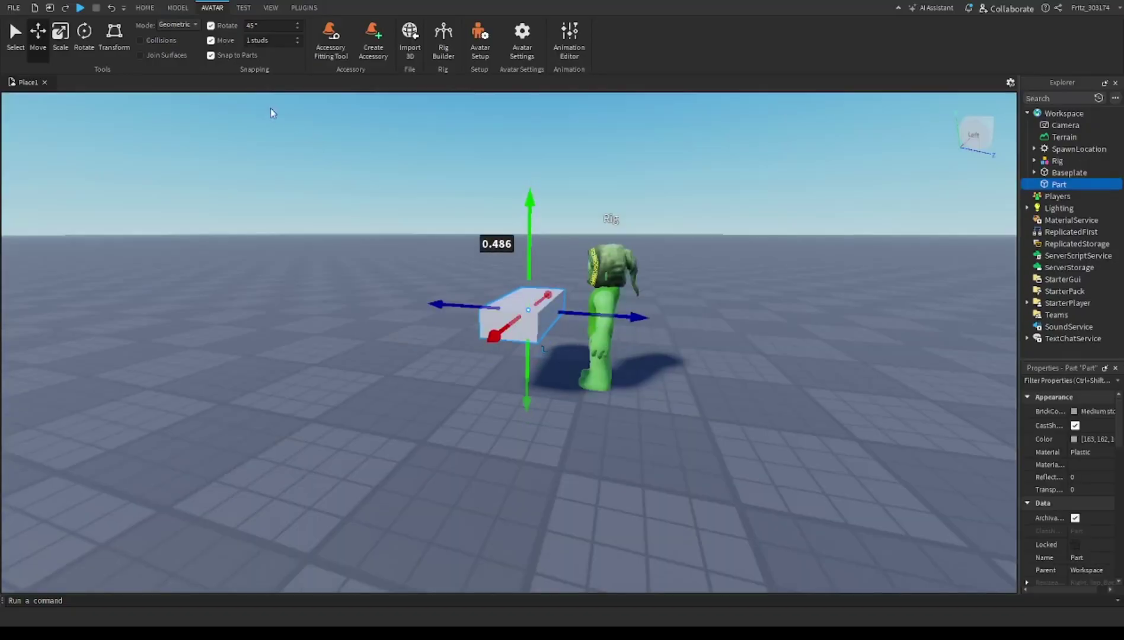
click(62, 34)
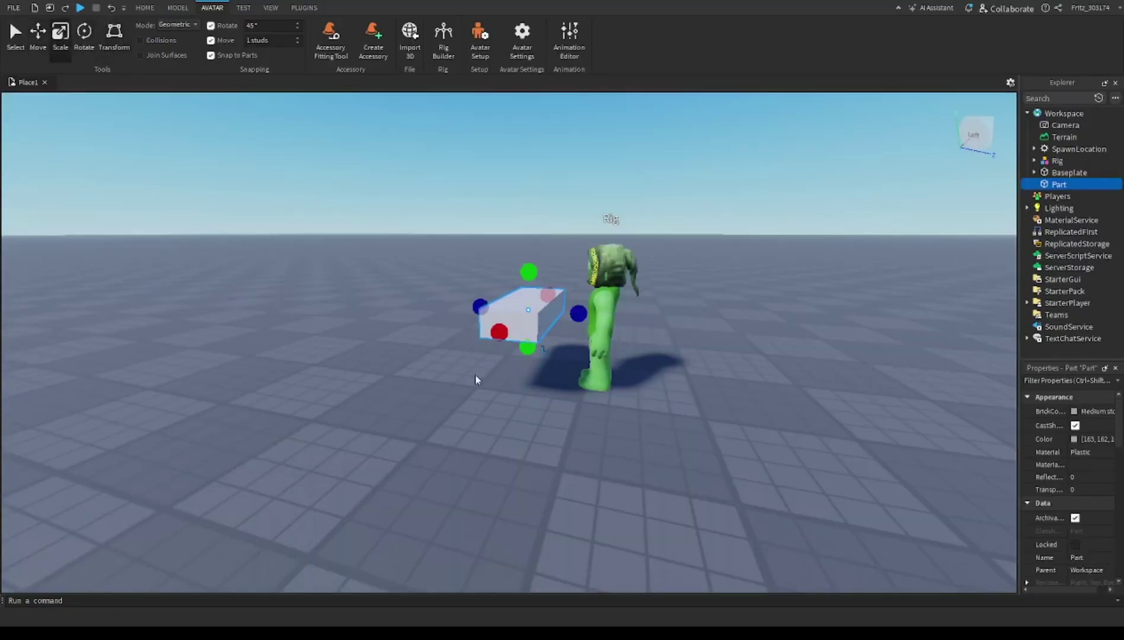
drag(536, 368, 537, 329)
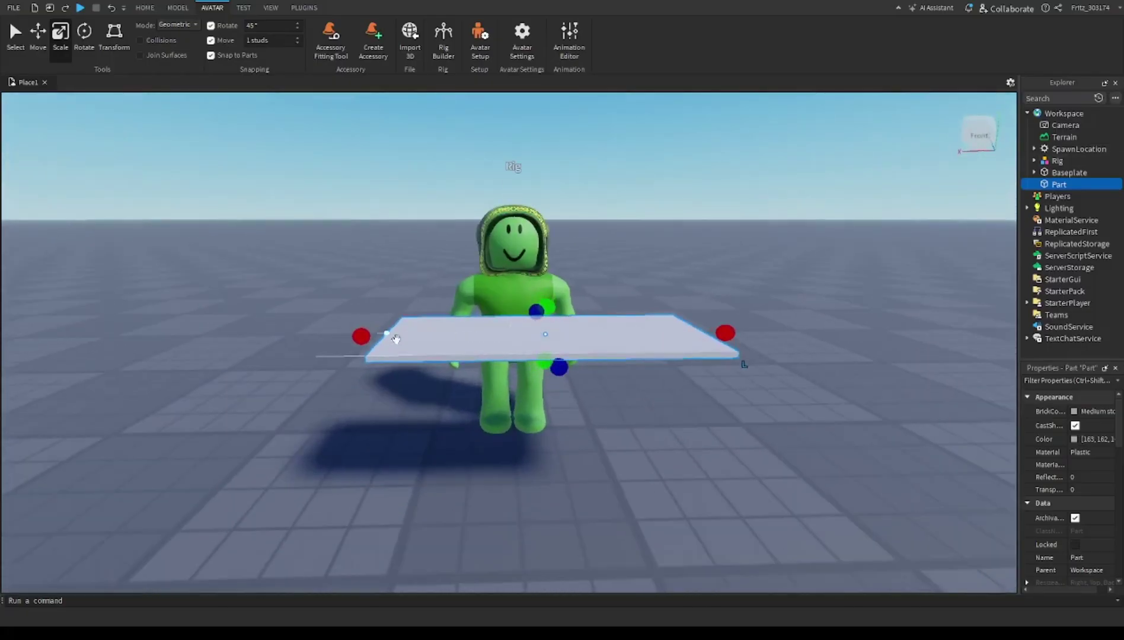
drag(360, 335, 351, 335)
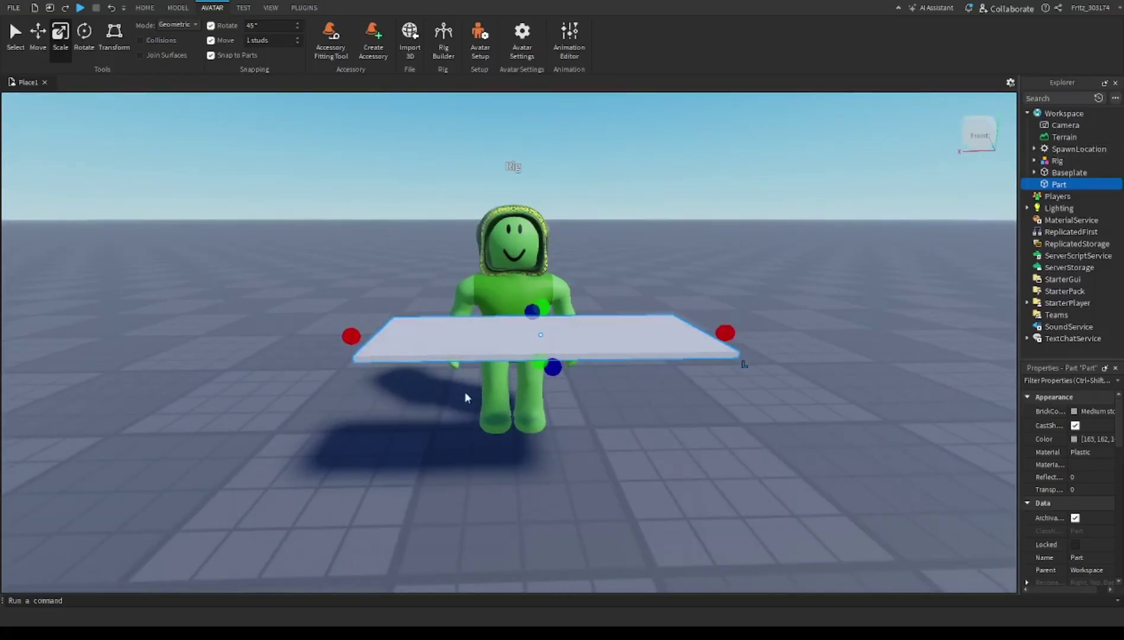
drag(539, 365, 534, 371)
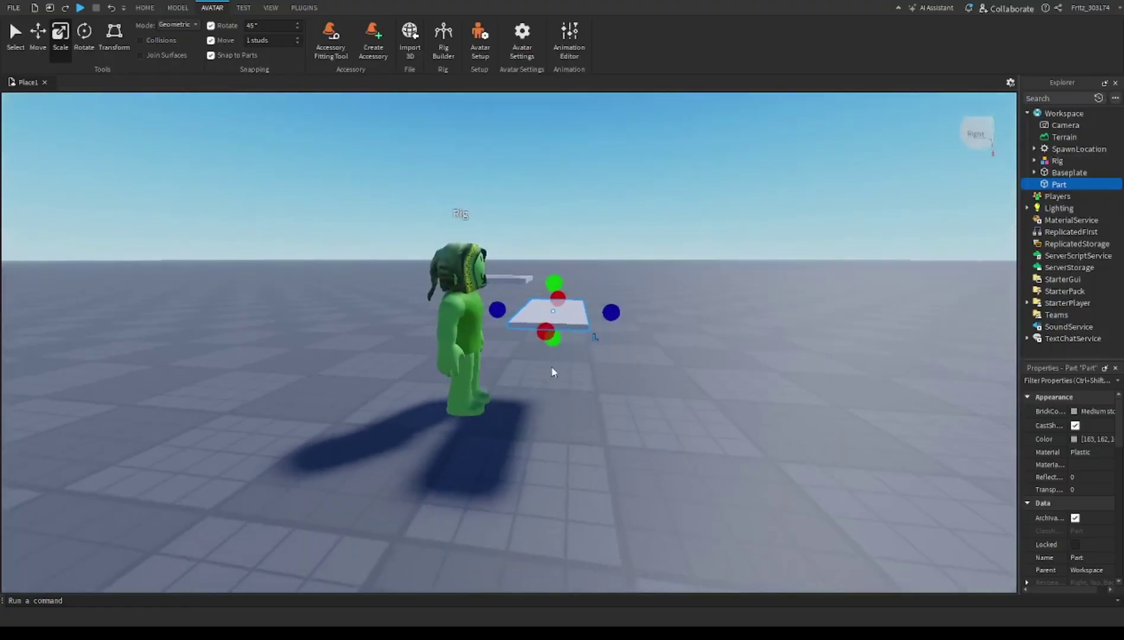
- Extend the slab's depth away from the rig to form a full tabletop
right_drag(552, 371, 520, 327)
drag(447, 315, 727, 320)
right_drag(727, 320, 814, 421)
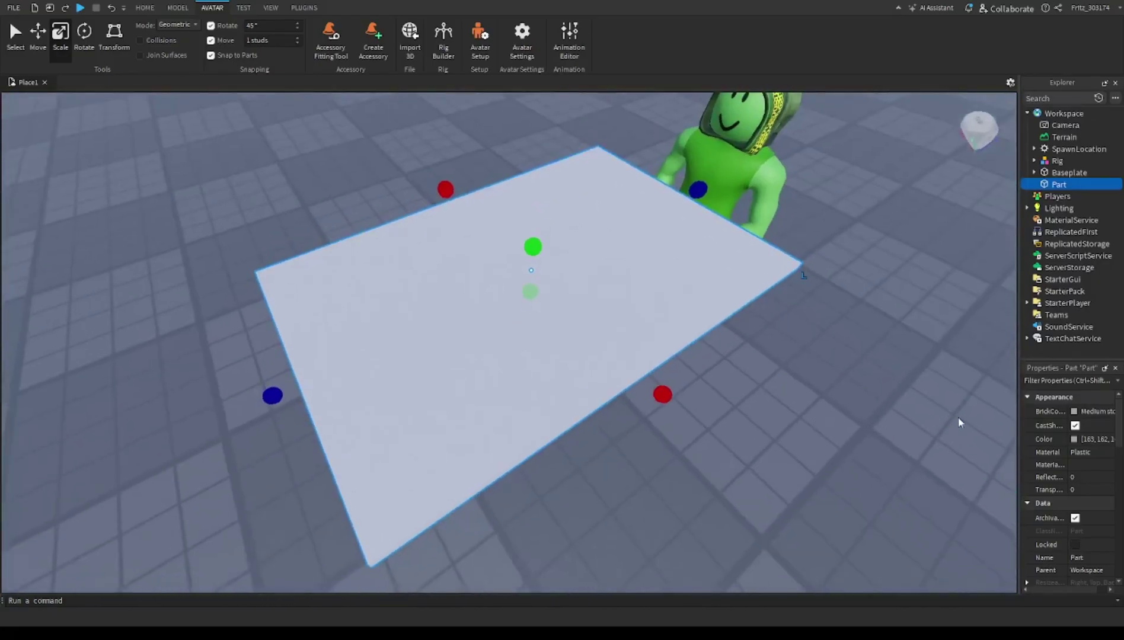
- Set the tabletop's BrickColor to Reddish brown
click(1073, 414)
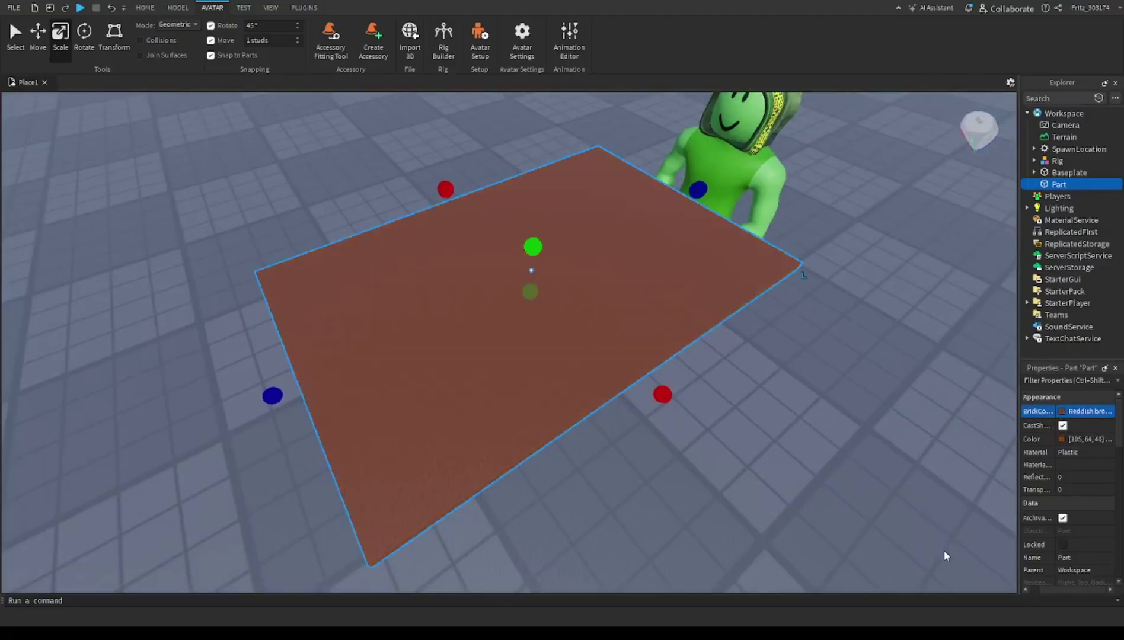
click(944, 550)
right_drag(859, 492, 861, 493)
- Duplicate the tabletop and scale the copy into a narrow vertical table leg under the corner beside the rig
key(ctrl+d)
click(38, 33)
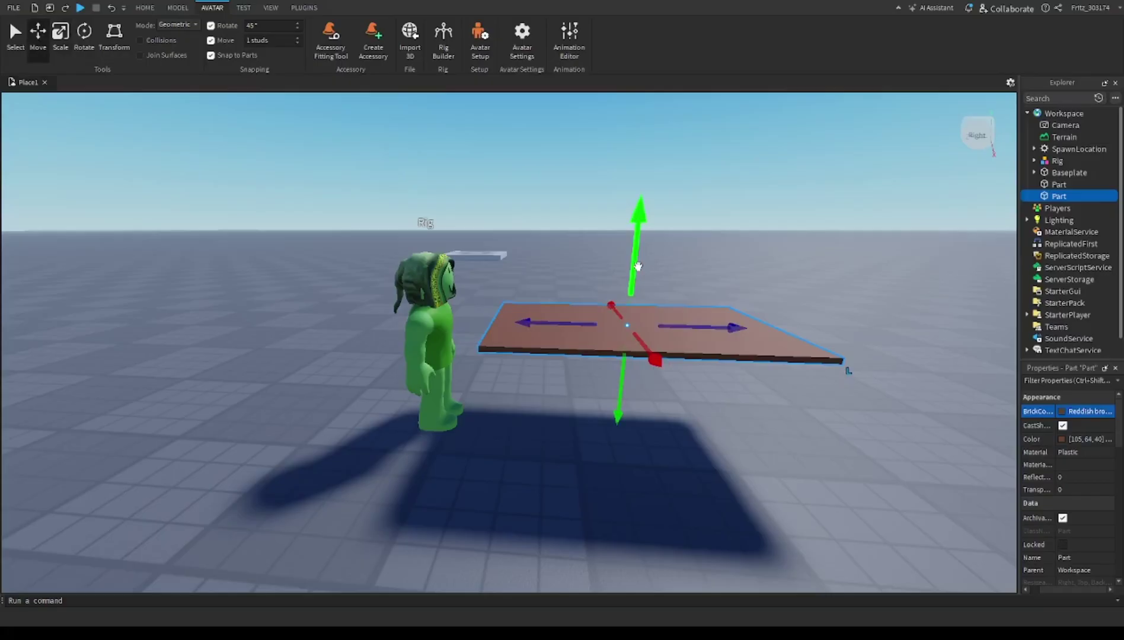
mouse_move(635, 271)
mouse_down()
mouse_move(643, 210)
mouse_move(629, 278)
mouse_move(639, 190)
mouse_move(620, 284)
mouse_up()
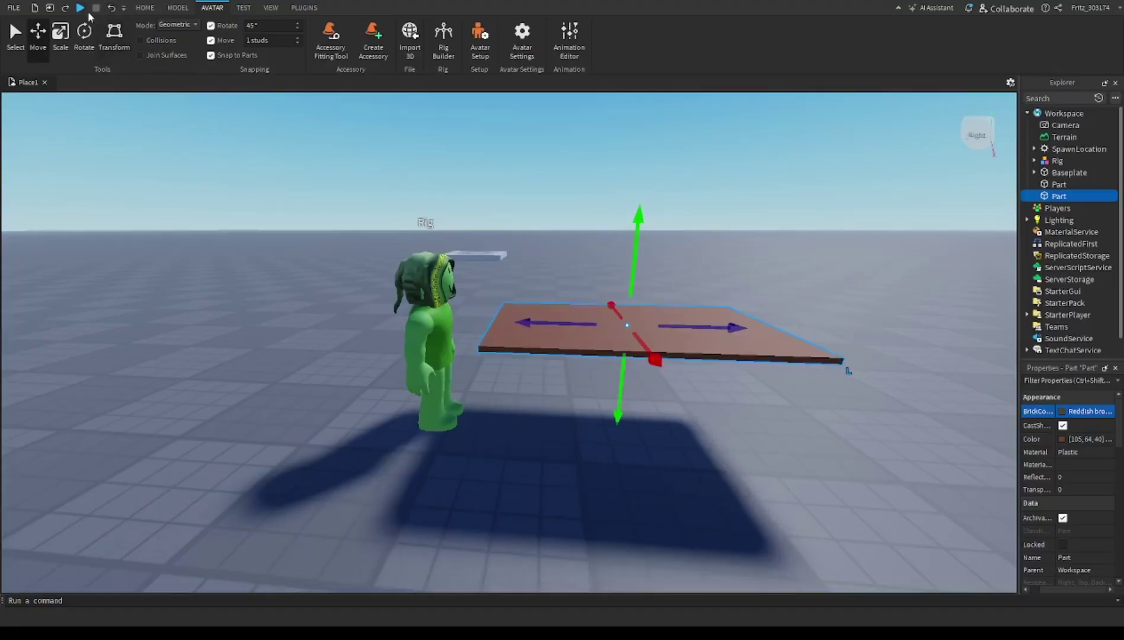
click(71, 34)
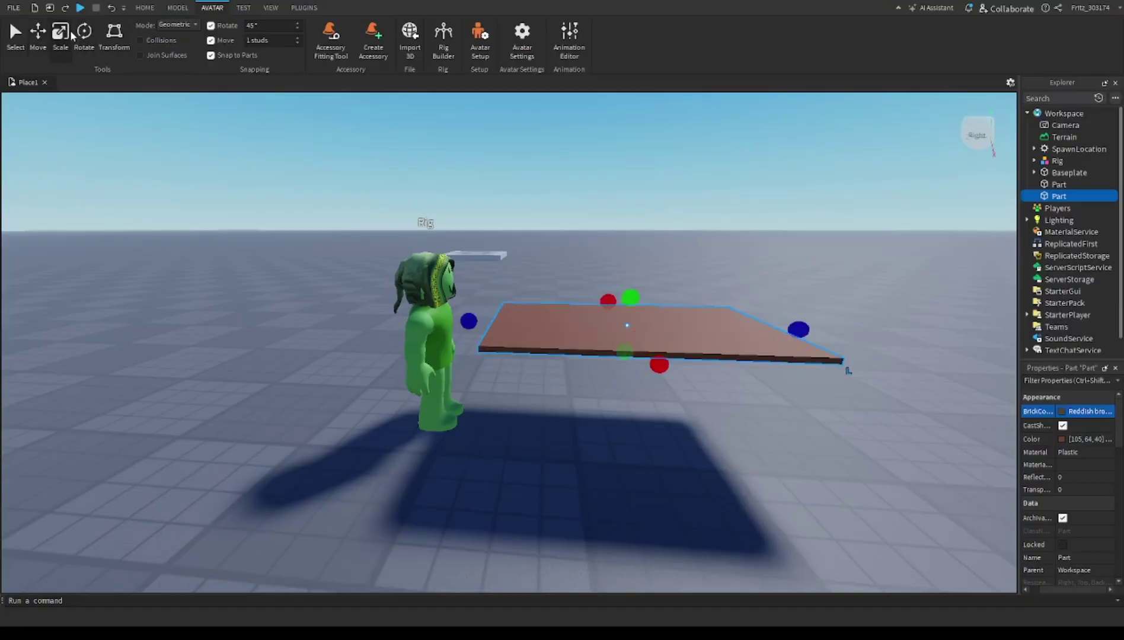
scroll(394, 197, up, 8)
scroll(394, 197, down, 5)
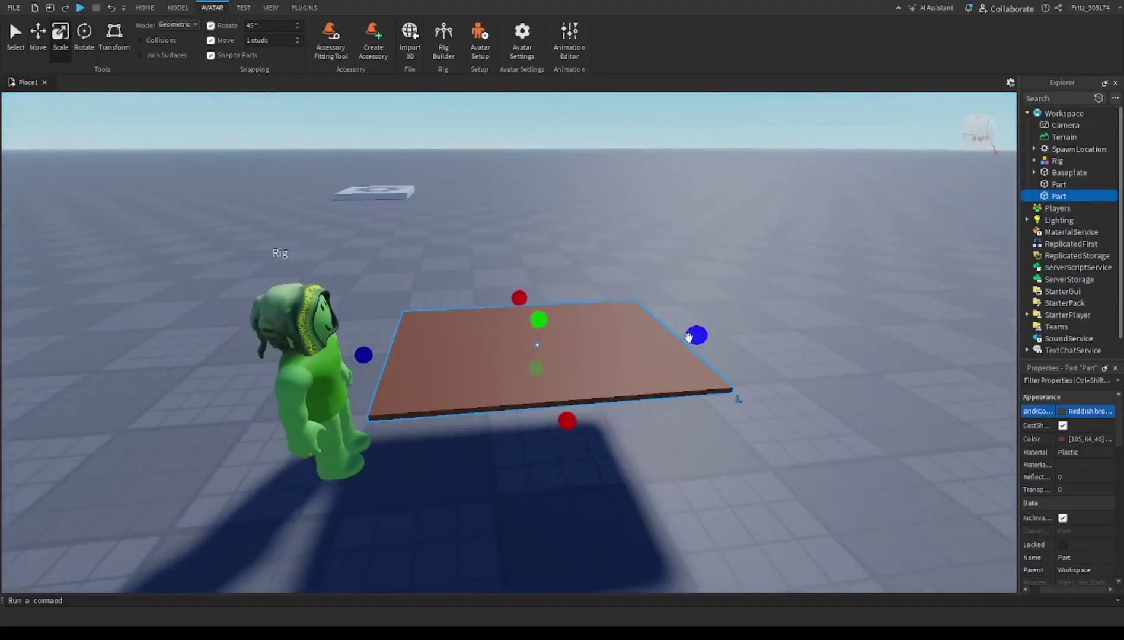
drag(688, 337, 427, 402)
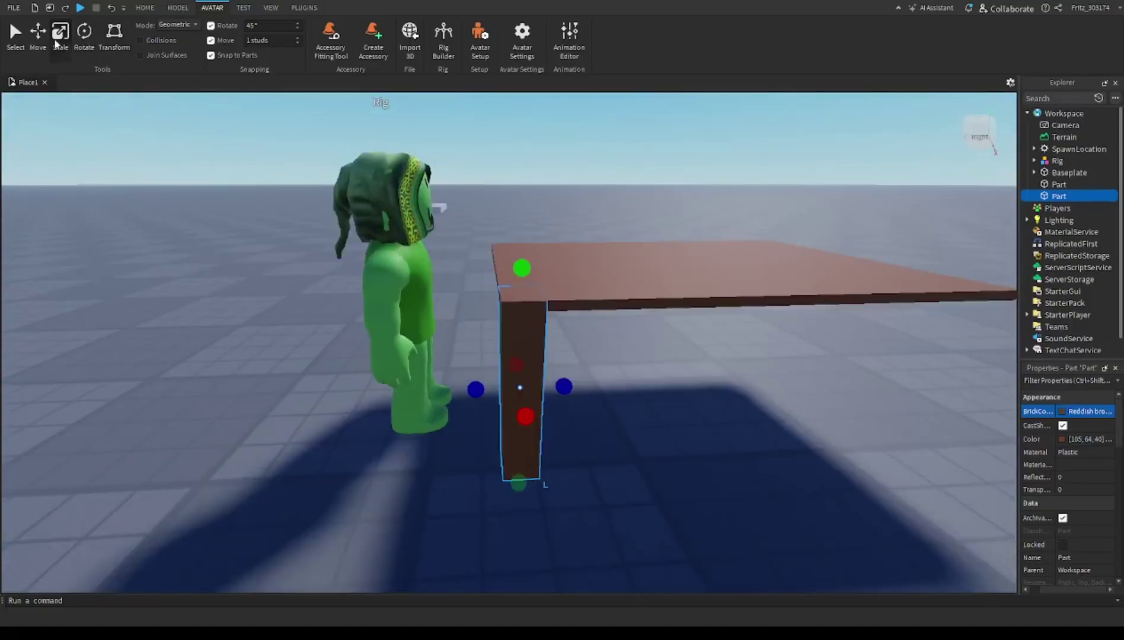
- Nudge the table leg slightly inward so it sits just inside the tabletop's corner edges
click(41, 41)
right_drag(425, 289, 429, 291)
right_drag(566, 298, 595, 306)
drag(517, 335, 528, 335)
right_drag(529, 334, 530, 335)
drag(542, 297, 532, 294)
drag(616, 240, 646, 243)
click(67, 34)
- Delete the reference rig standing beside the table
right_drag(698, 264, 698, 263)
key(w)
key(s)
right_drag(699, 263, 698, 264)
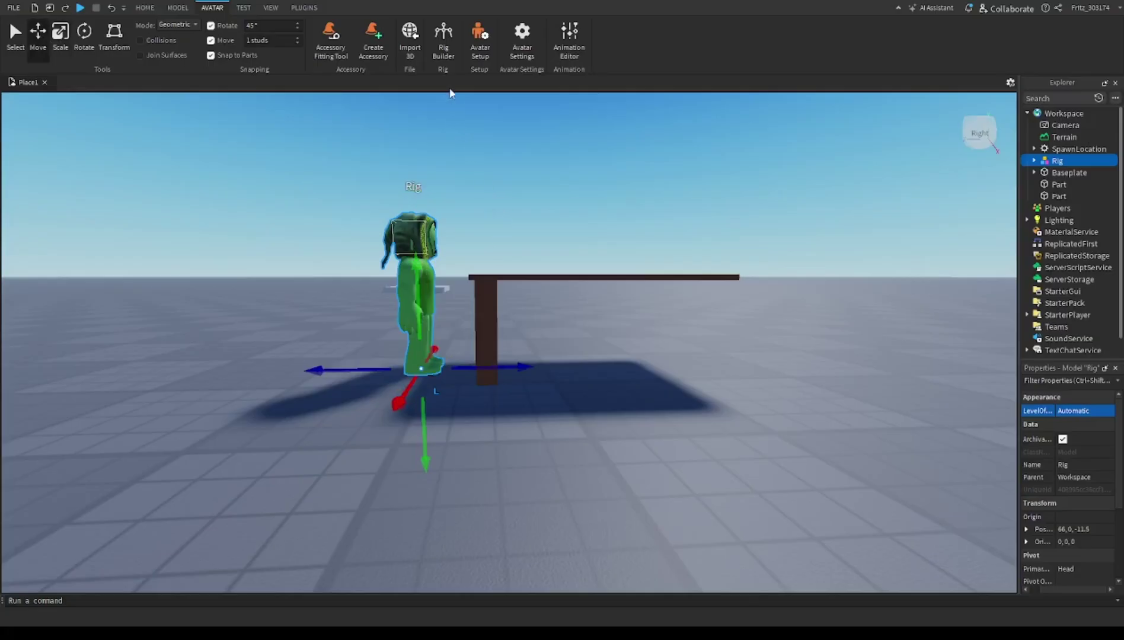
key(Delete)
- Duplicate the leg and move the copy 7 studs along the table to the neighbouring corner
key(w)
right_drag(512, 277, 494, 281)
click(494, 281)
key(d)
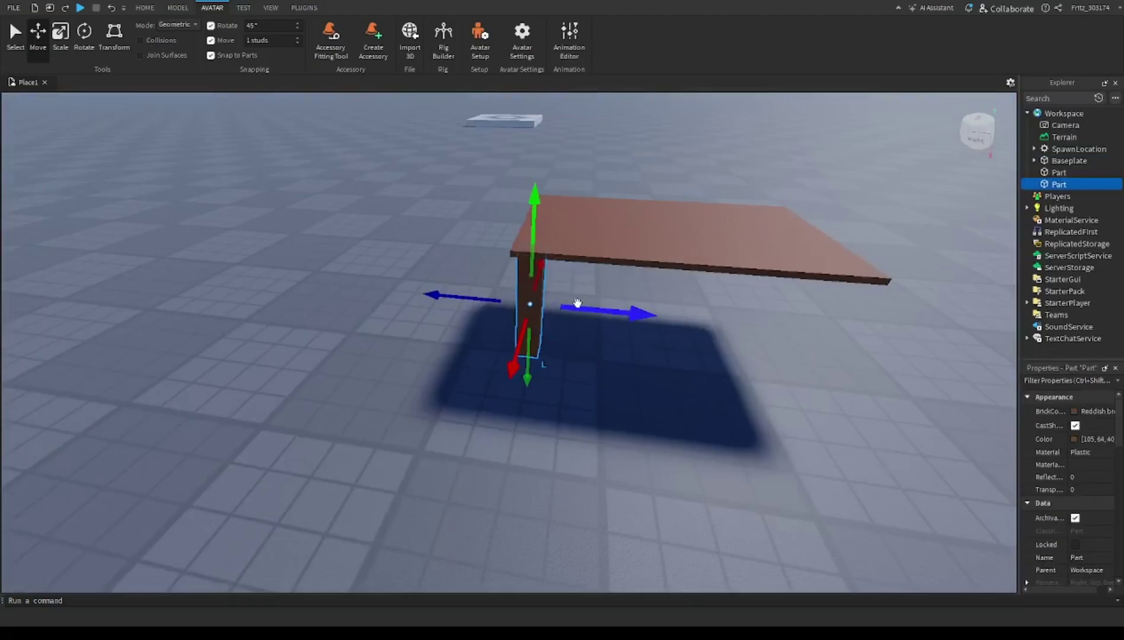
key(ctrl+d)
drag(583, 309, 855, 364)
key(w)
right_drag(843, 367, 844, 368)
key(d)
key(a)
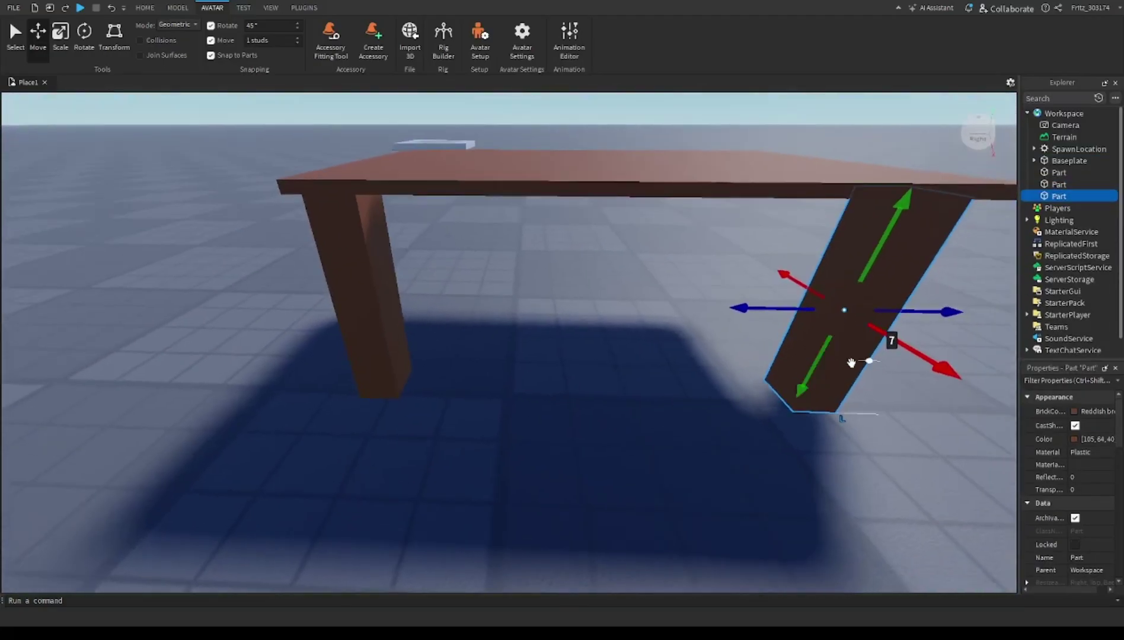
- Duplicate both legs and move the copies about 4.35 studs across to the table's opposite side
key(d)
drag(736, 294, 731, 295)
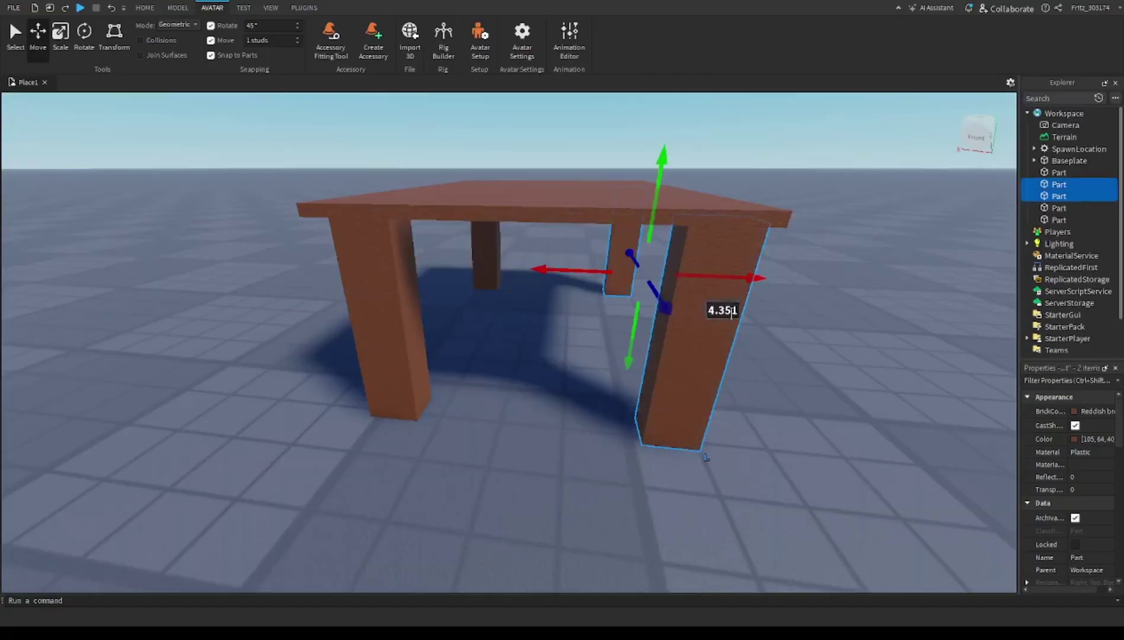
key(s)
right_drag(732, 315, 750, 363)
- Shift the tabletop about 0.33 studs lengthwise to centre it over the four legs
click(674, 389)
key(w)
key(s)
click(496, 318)
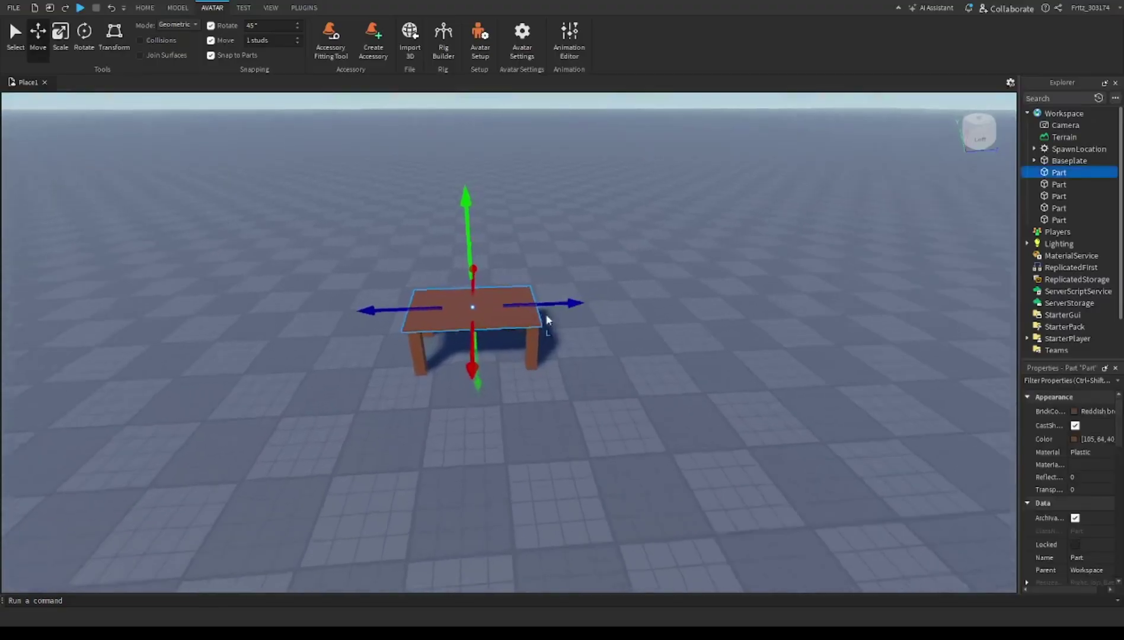
scroll(544, 319, up, 3)
mouse_move(545, 278)
mouse_down()
mouse_move(570, 279)
mouse_move(531, 286)
mouse_move(547, 281)
mouse_up()
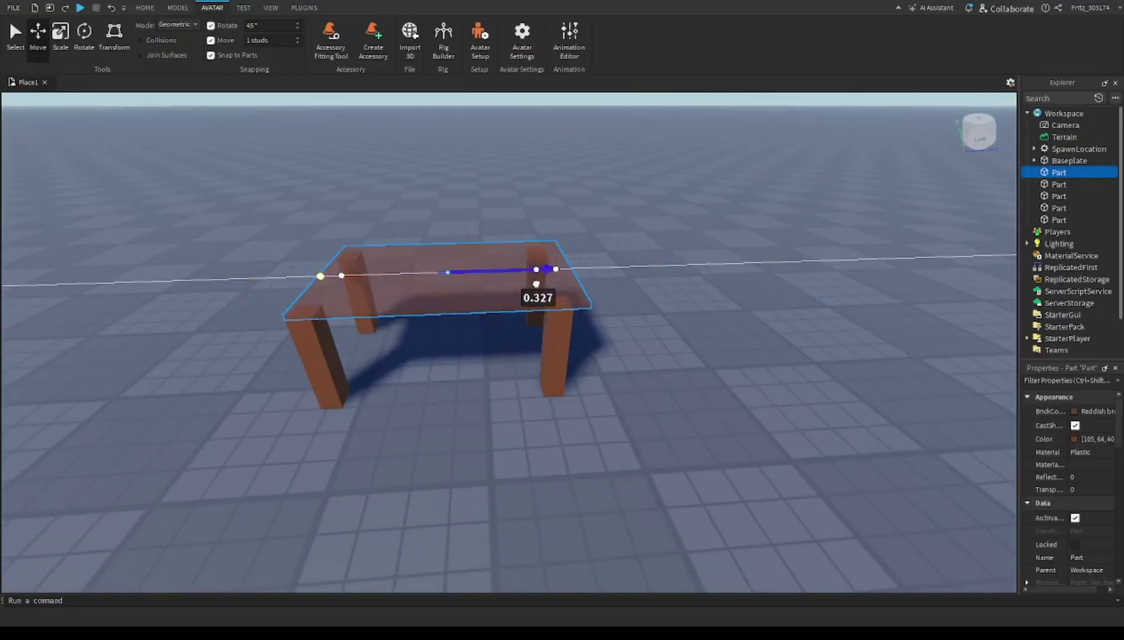
- Rename the tabletop part as Base and each of the four leg parts as Leg
right_drag(546, 281, 540, 283)
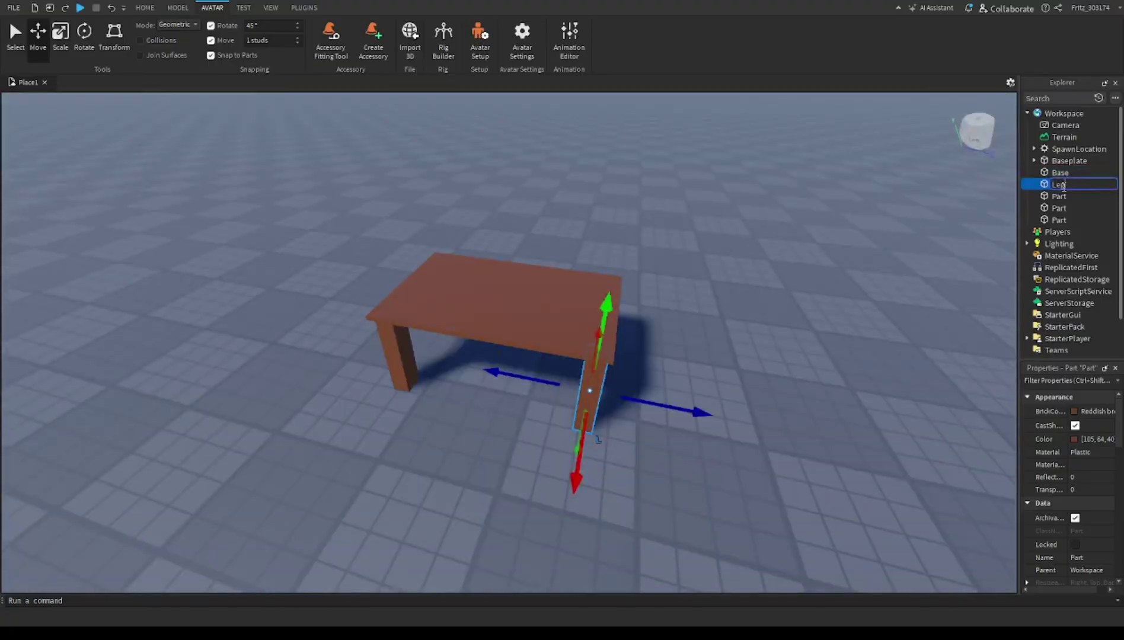
key(Return)
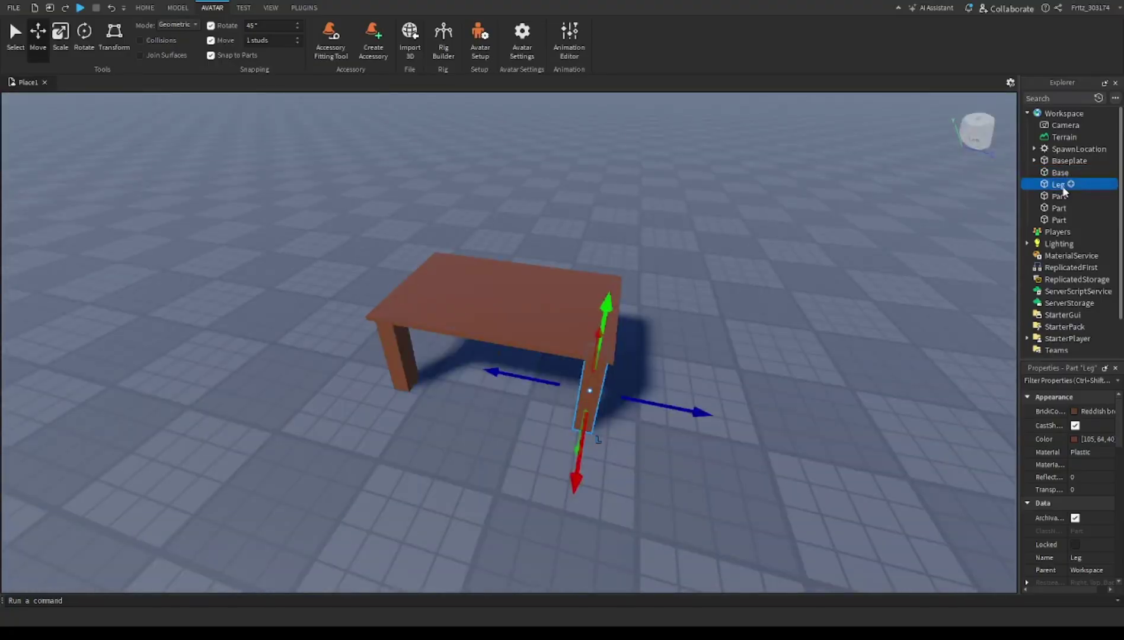
click(1057, 197)
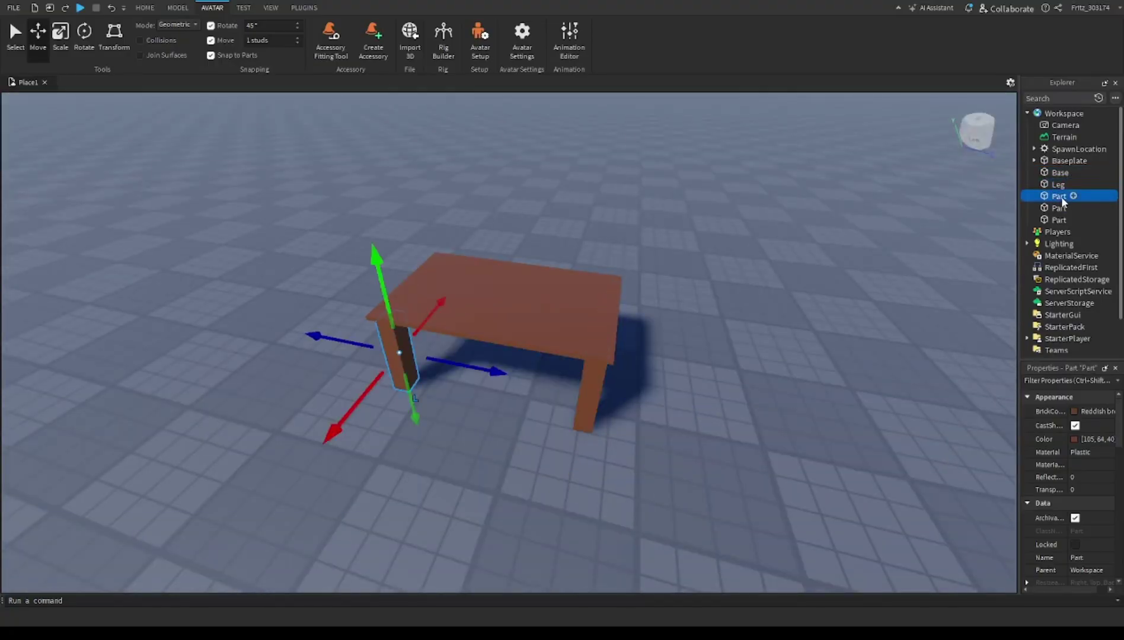
click(1061, 196)
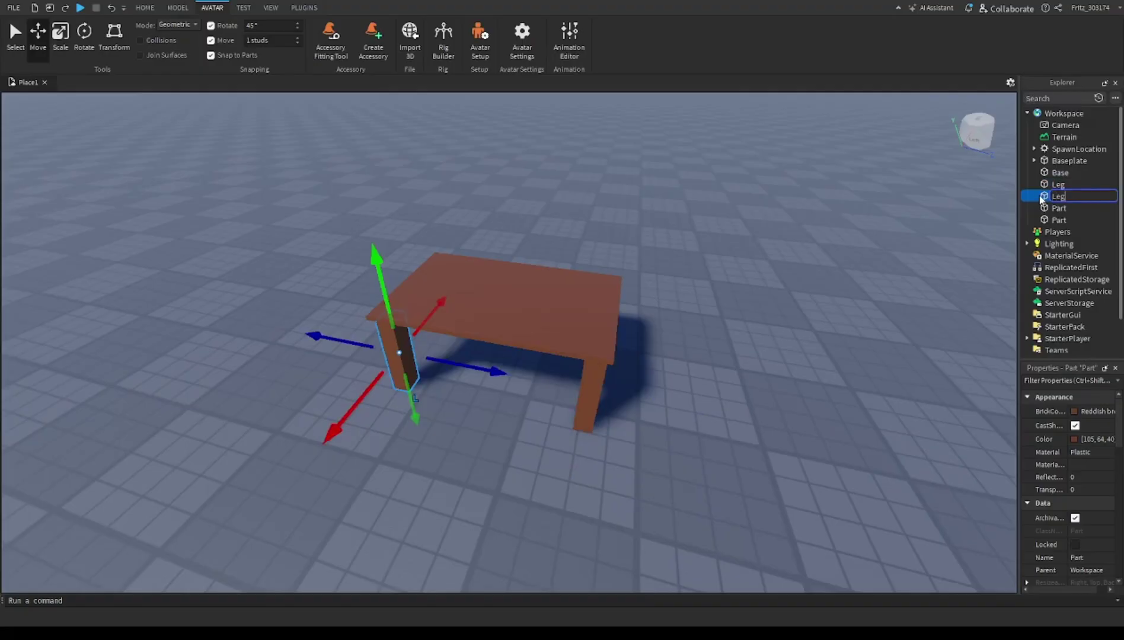
key(Return)
click(1062, 210)
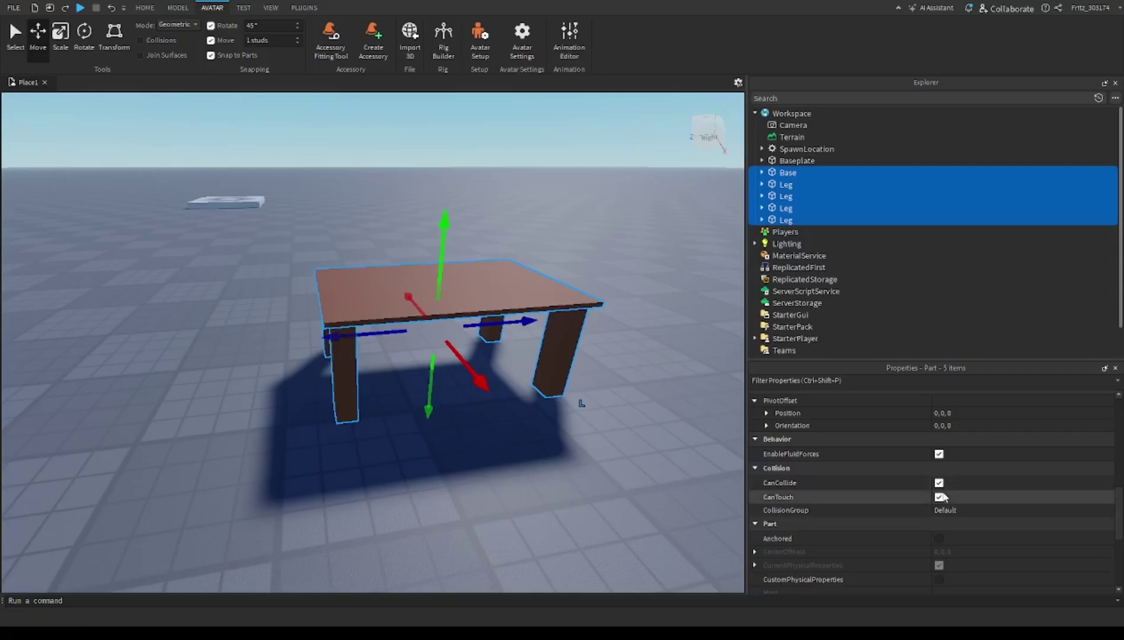
- Anchor the base and all four legs of the table
click(939, 542)
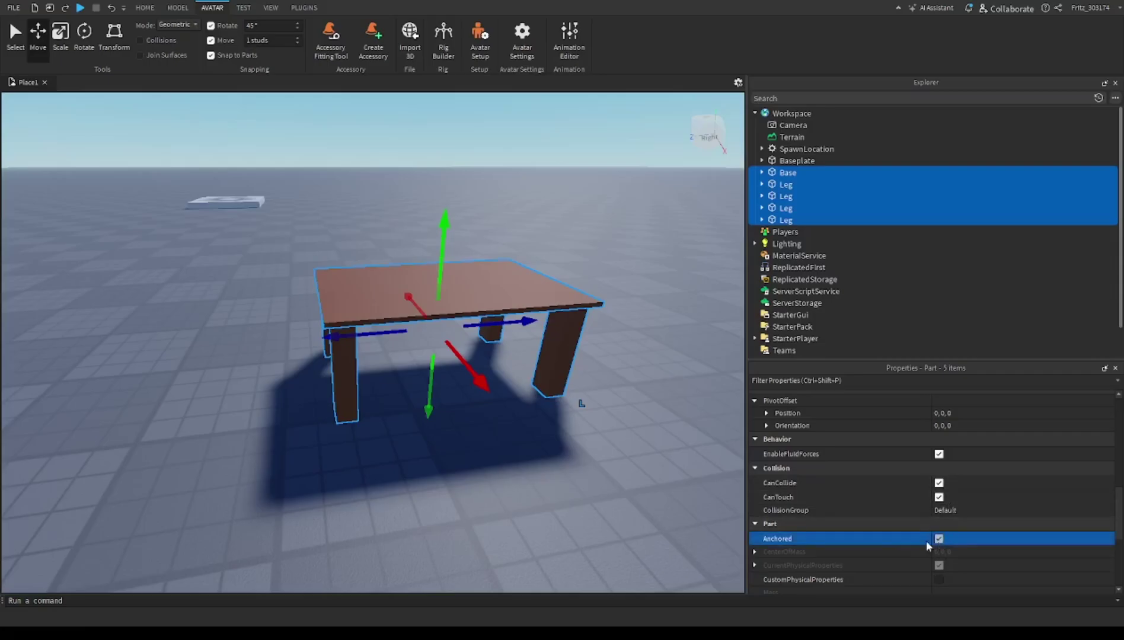
right_drag(517, 488, 517, 489)
click(517, 488)
- Group the base and the four legs into a single model
click(788, 173)
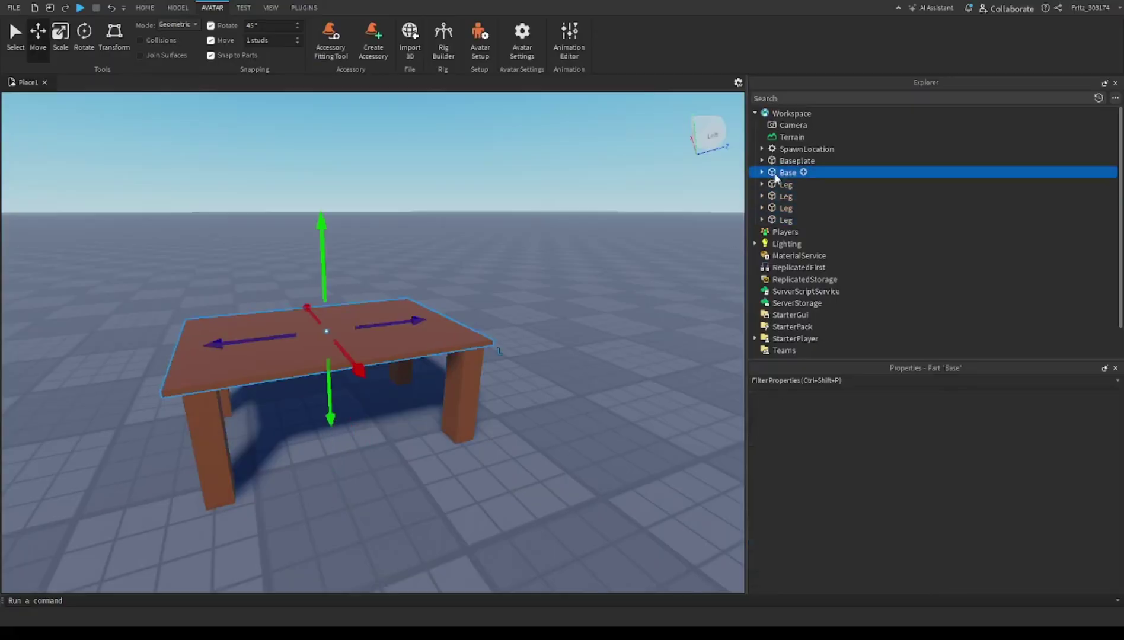
shift+click(777, 219)
right_drag(470, 404, 470, 404)
scroll(470, 404, up, 5)
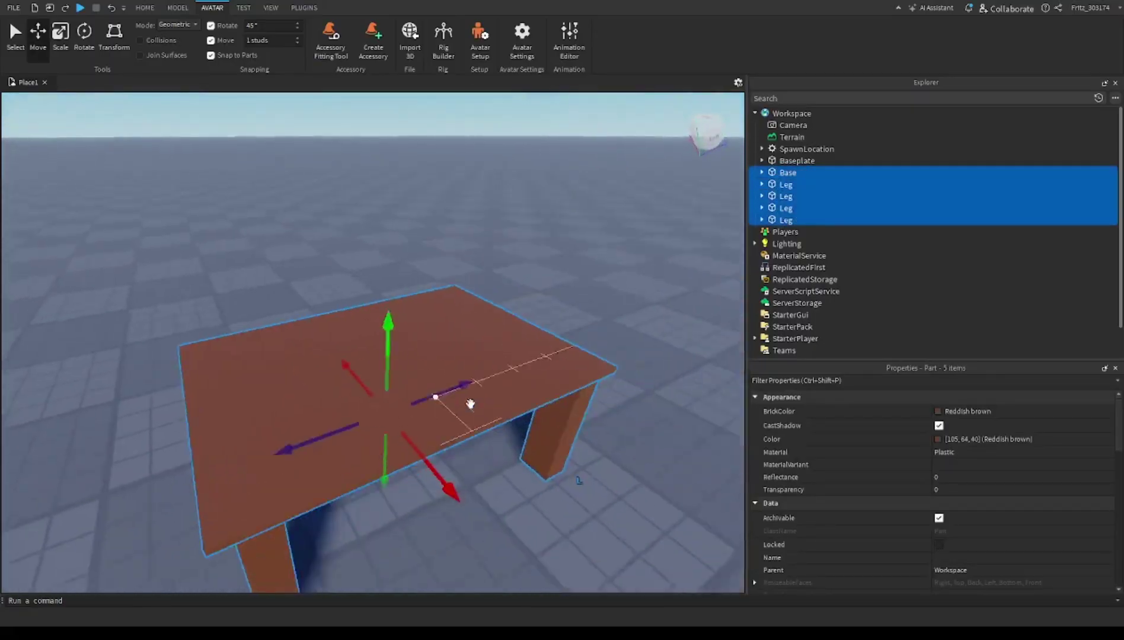
scroll(470, 404, down, 4)
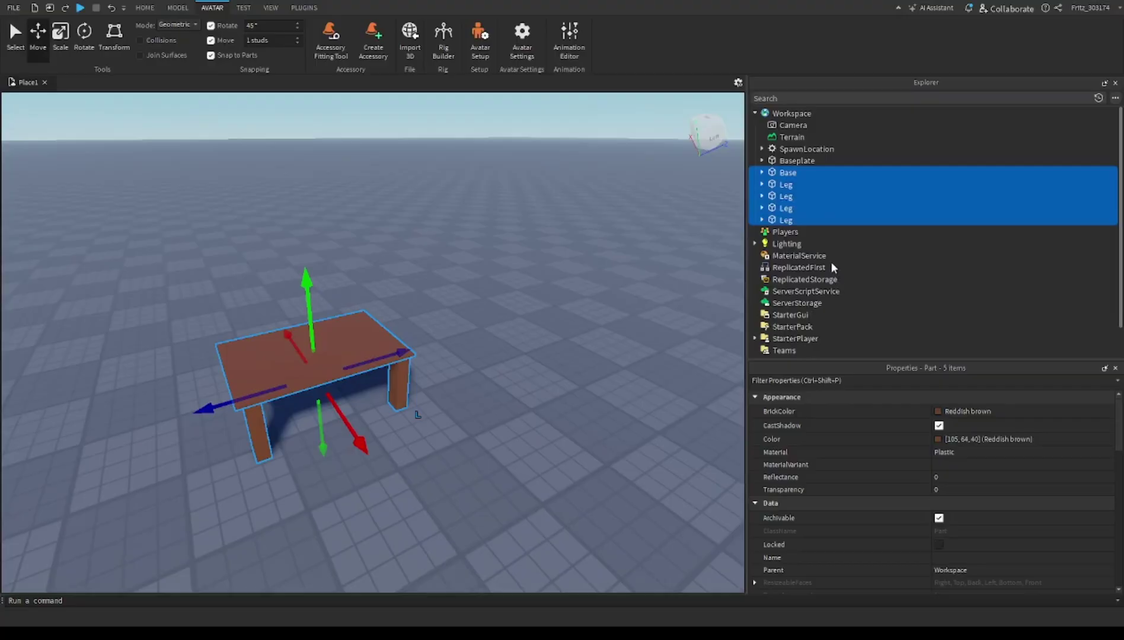
key(ctrl+g)
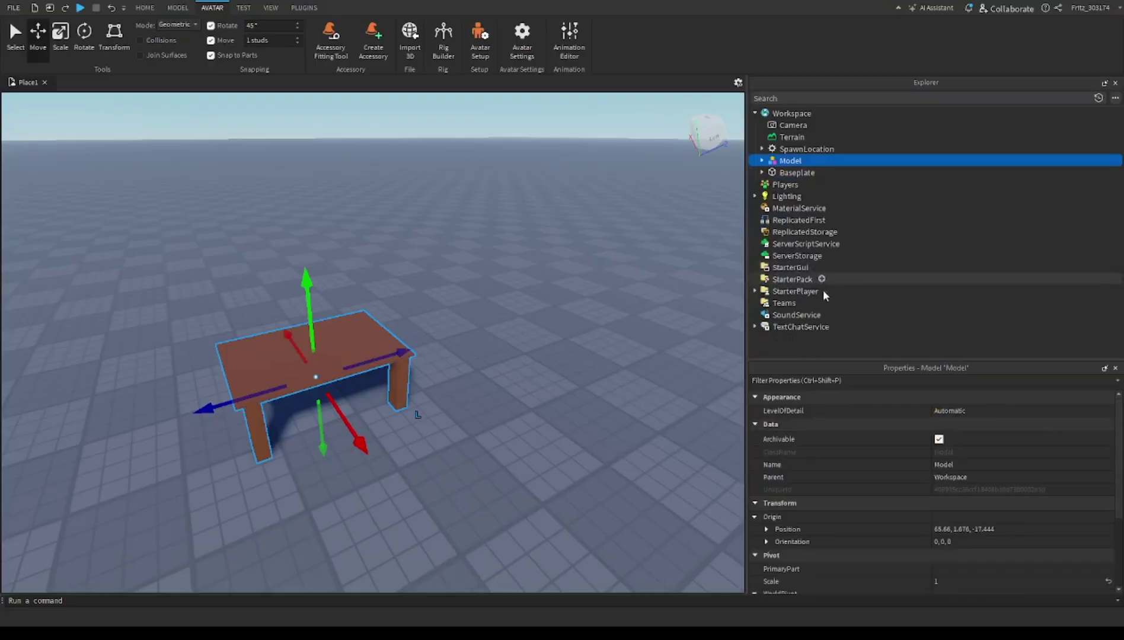
- Rename the grouped model as table
click(795, 163)
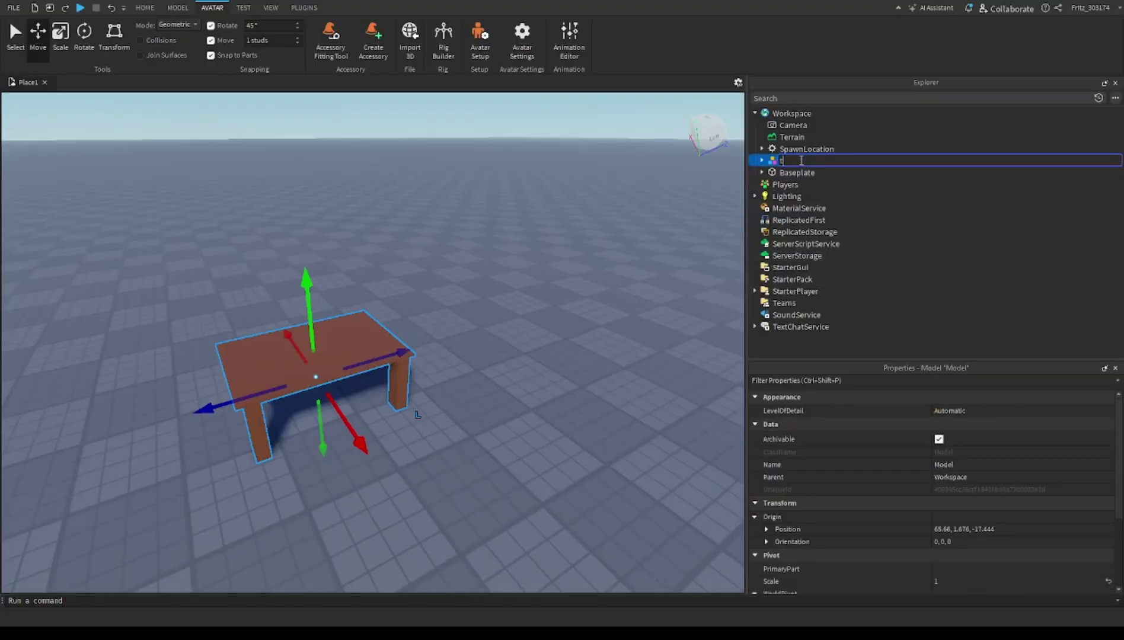
key(Return)
click(521, 337)
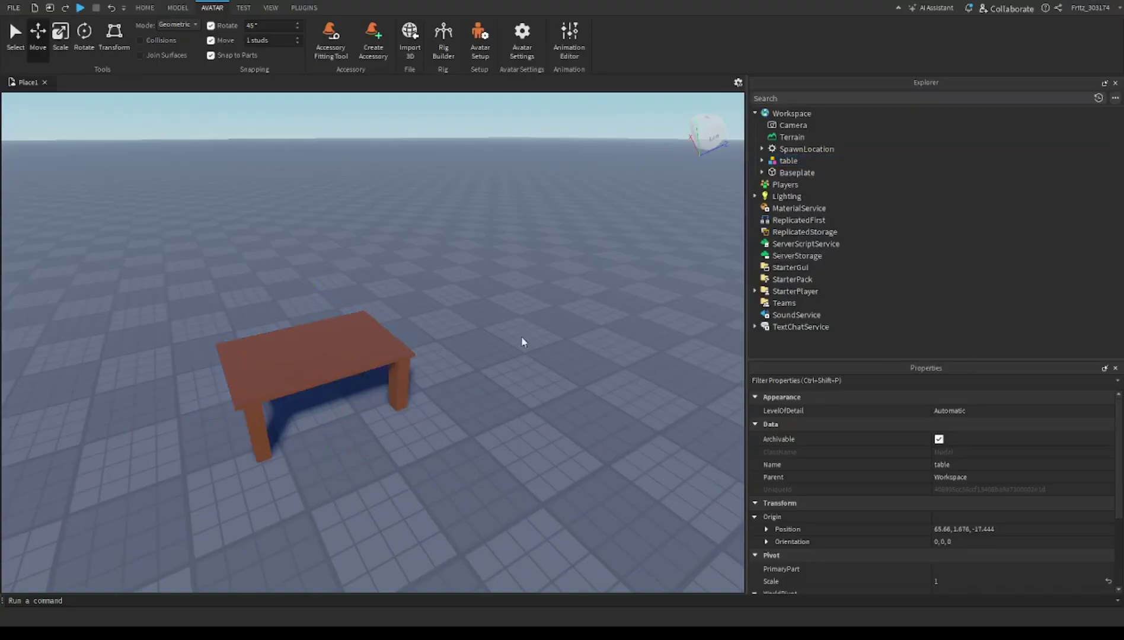
- Move the table model across the baseplate to a spot beside the spawn location, at about X 9.66
click(369, 353)
right_drag(486, 363, 409, 361)
scroll(453, 385, up, 5)
scroll(450, 386, down, 10)
click(470, 422)
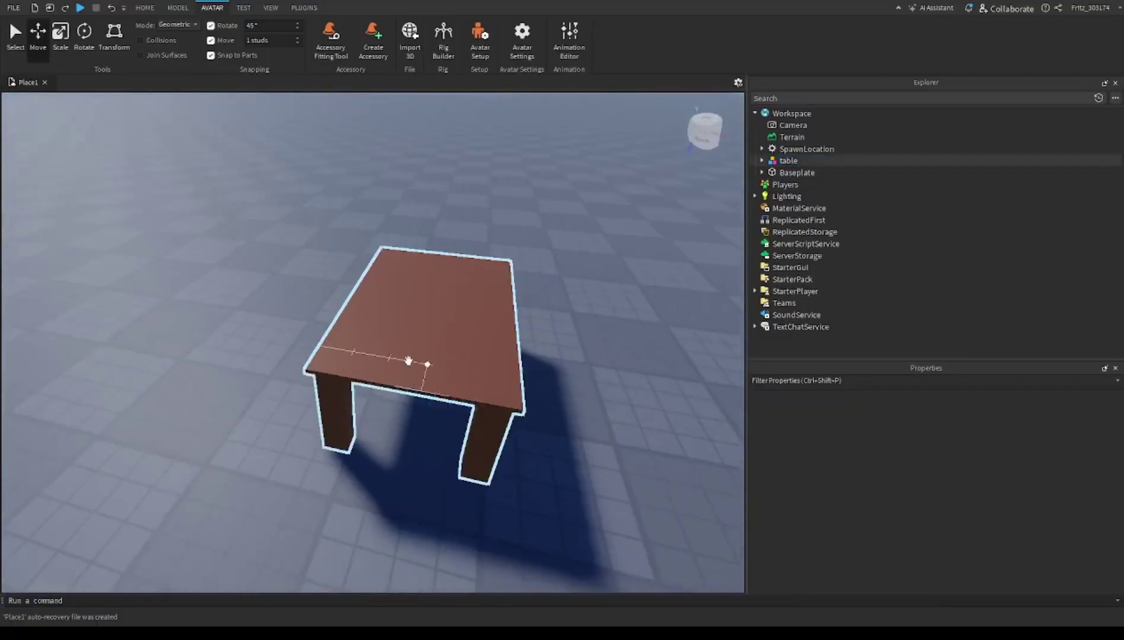
click(409, 361)
scroll(631, 382, down, 4)
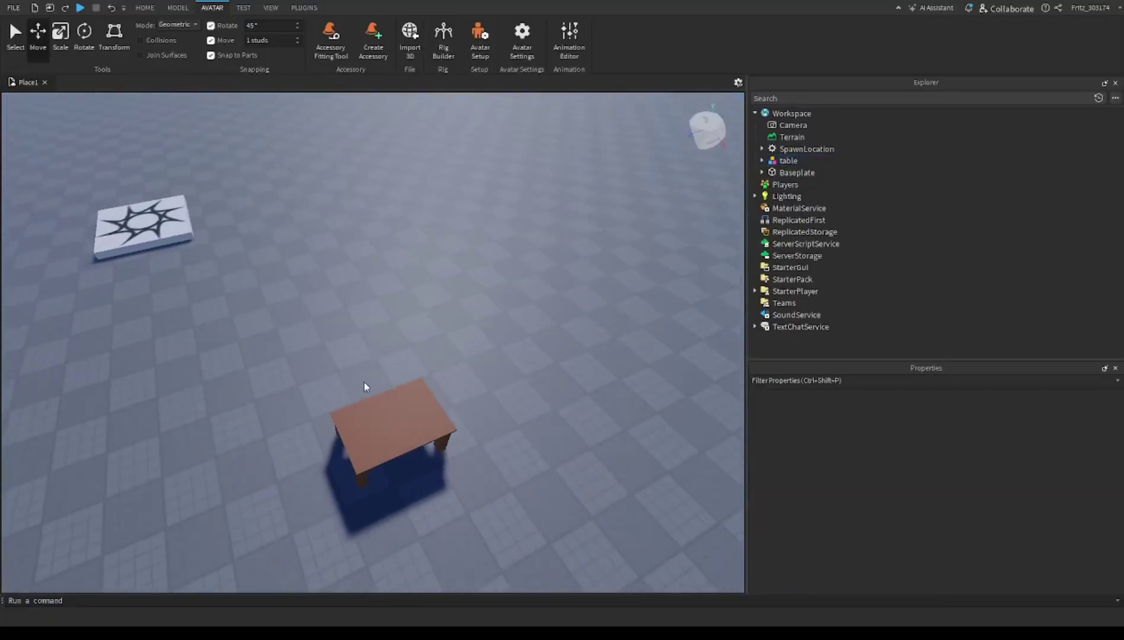
click(367, 391)
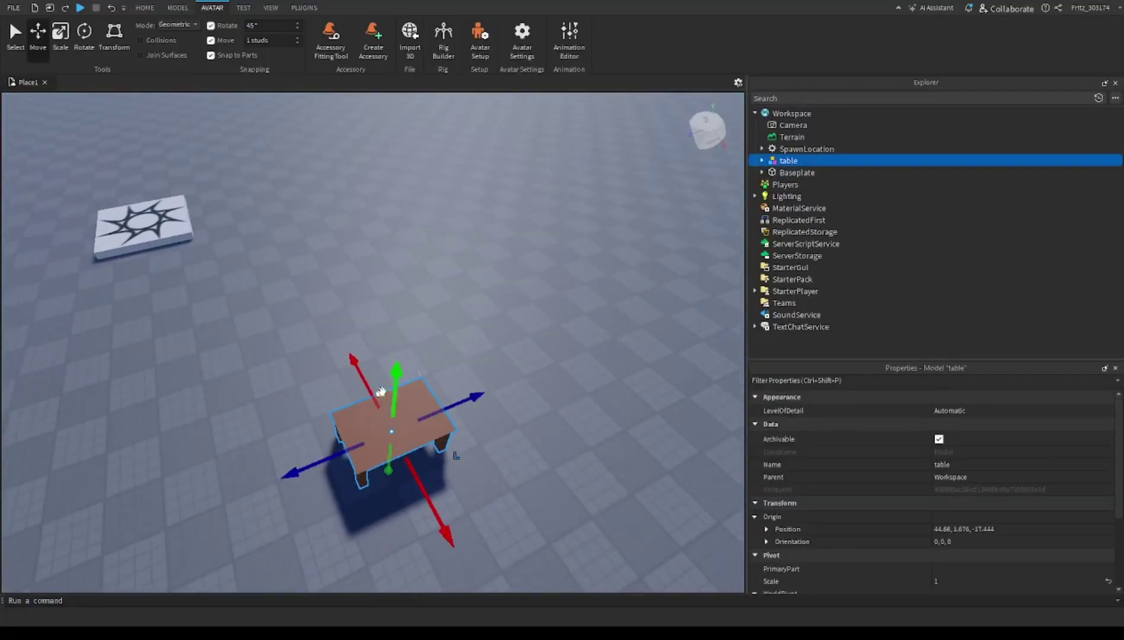
drag(383, 371, 236, 196)
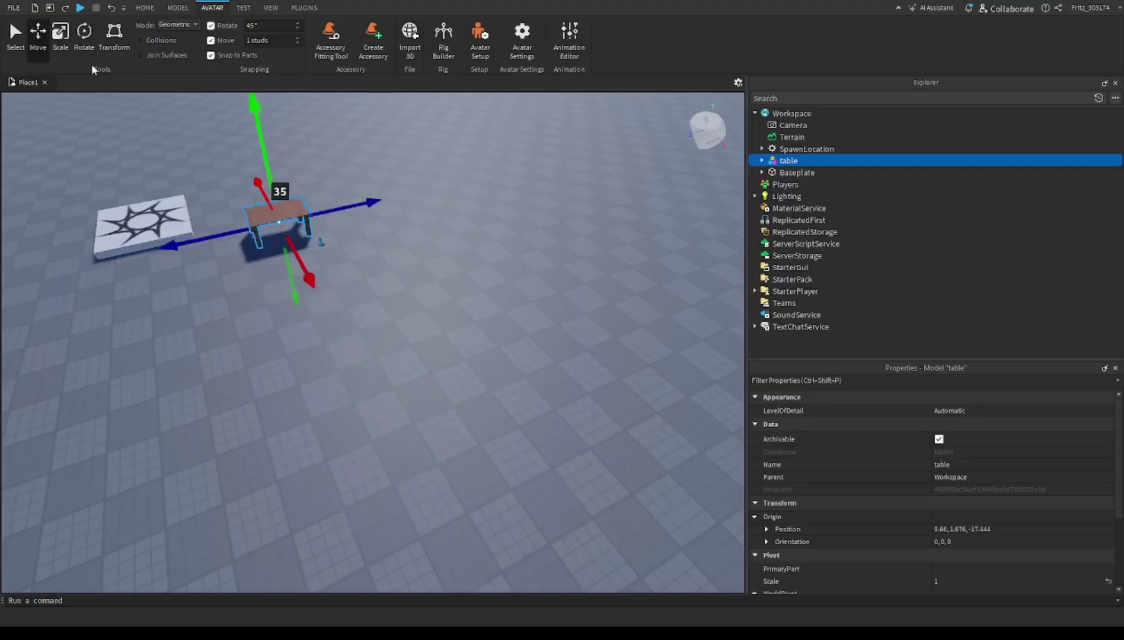
- Playtest the place by walking the character to the table and jumping, and end the test
click(146, 8)
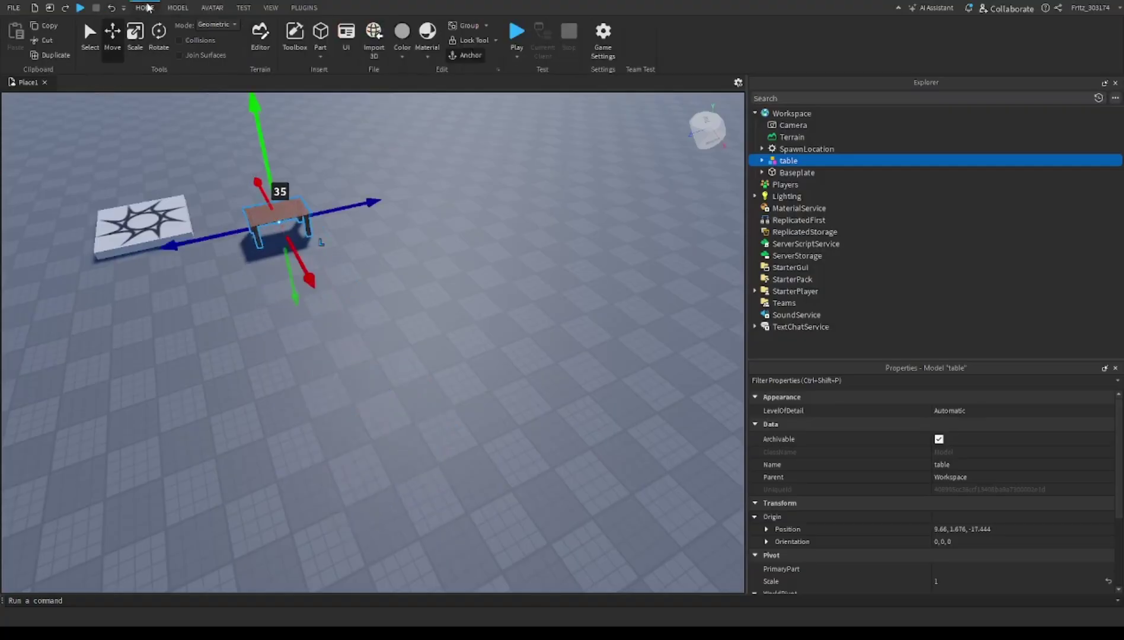
click(514, 36)
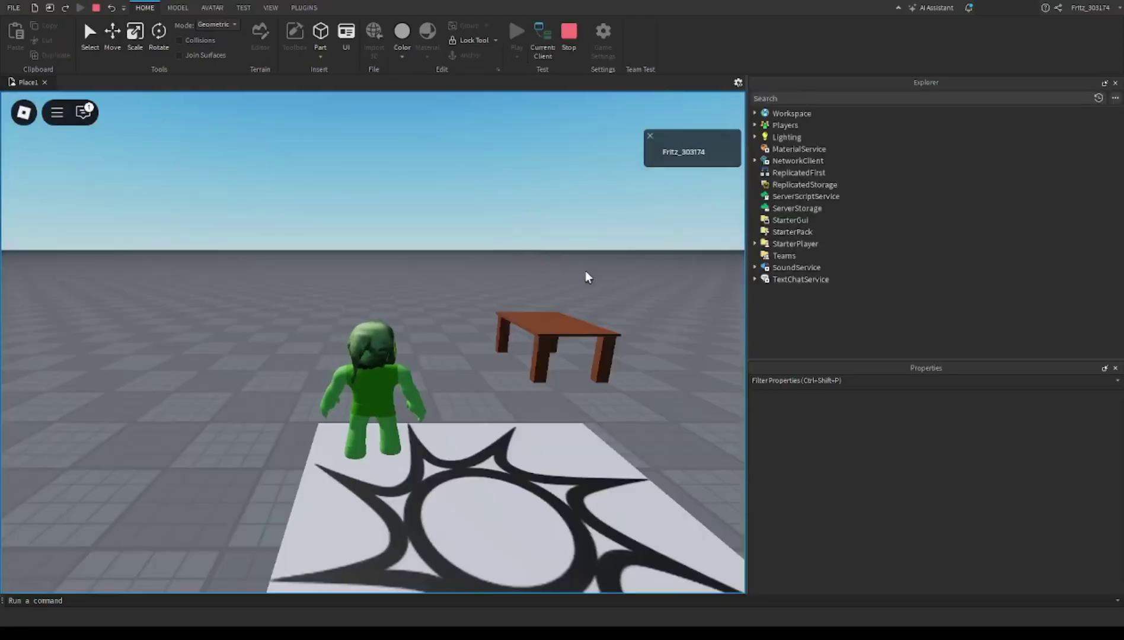
key(w)
right_drag(566, 383, 567, 383)
key(a)
key(w)
key(space)
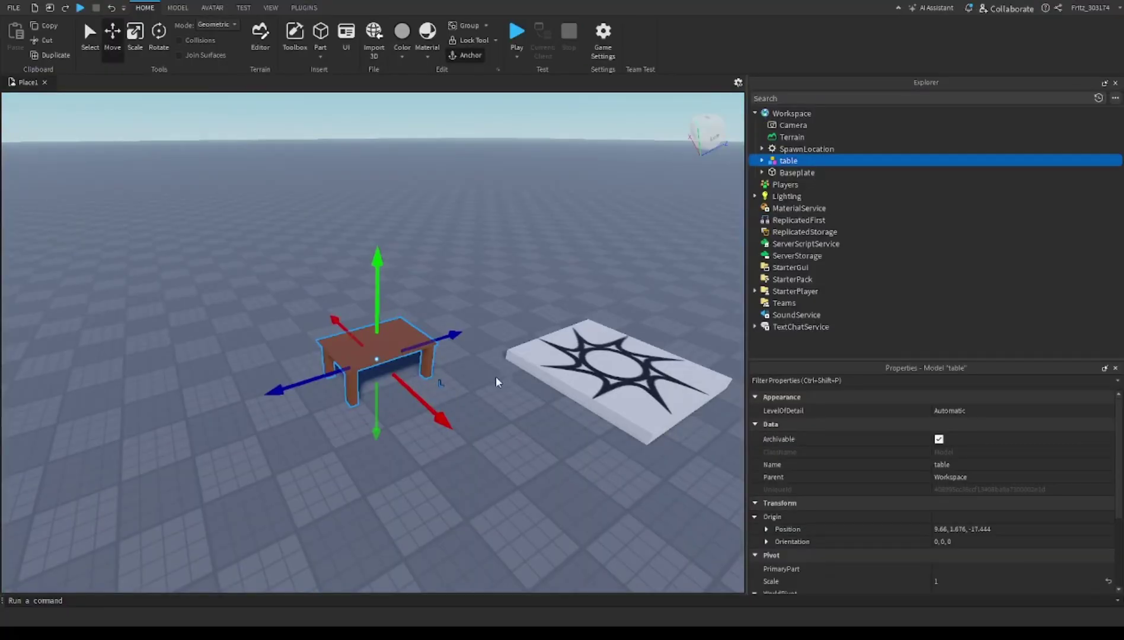
- Set the material of the table's base and all four legs to Wood
right_drag(497, 382, 497, 383)
scroll(593, 389, up, 3)
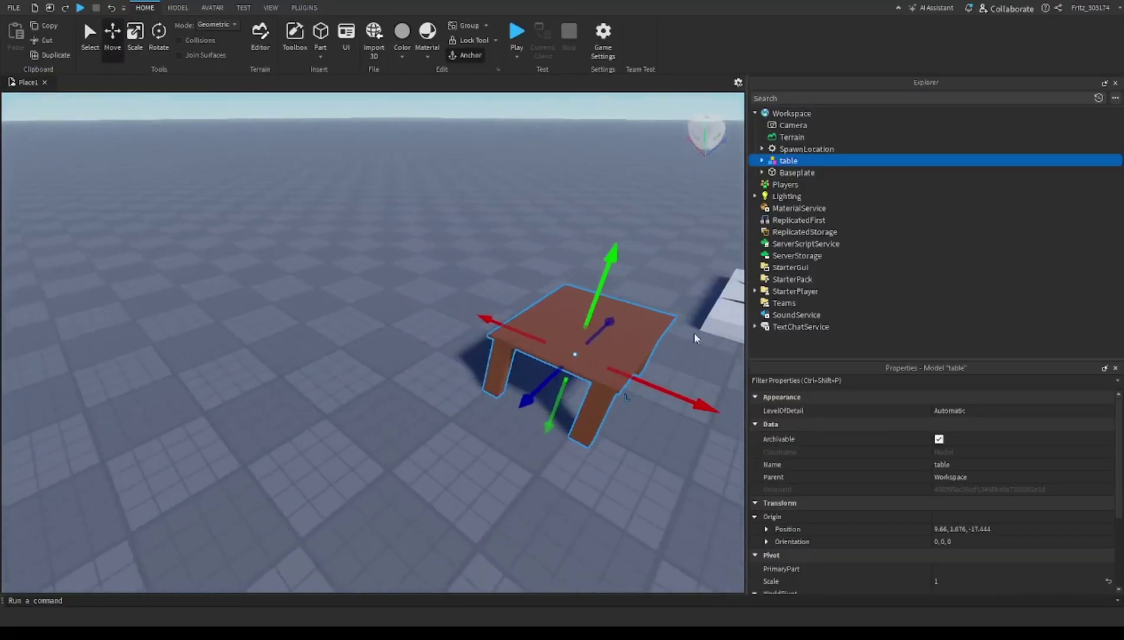
scroll(695, 337, down, 2)
click(762, 160)
click(792, 172)
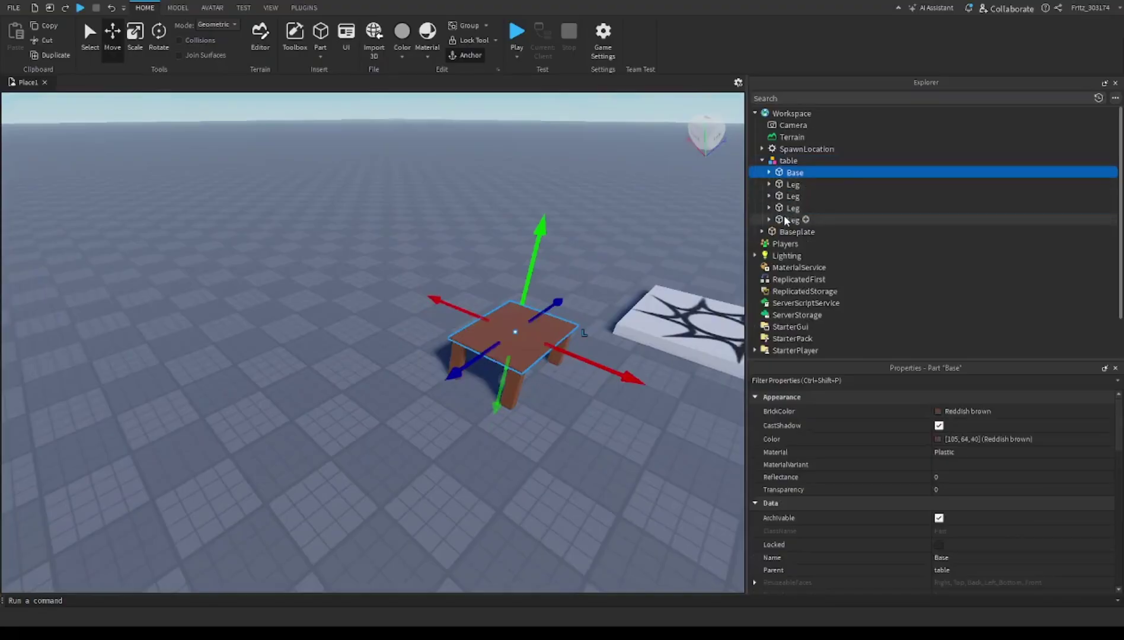
shift+click(788, 221)
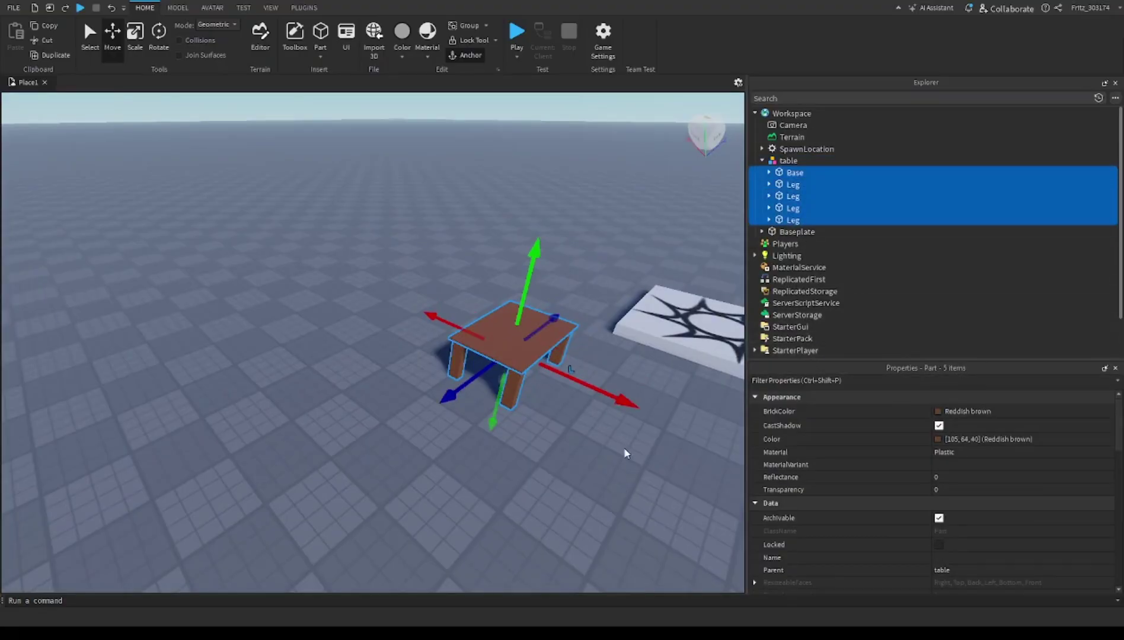
key(w)
right_drag(671, 402, 671, 403)
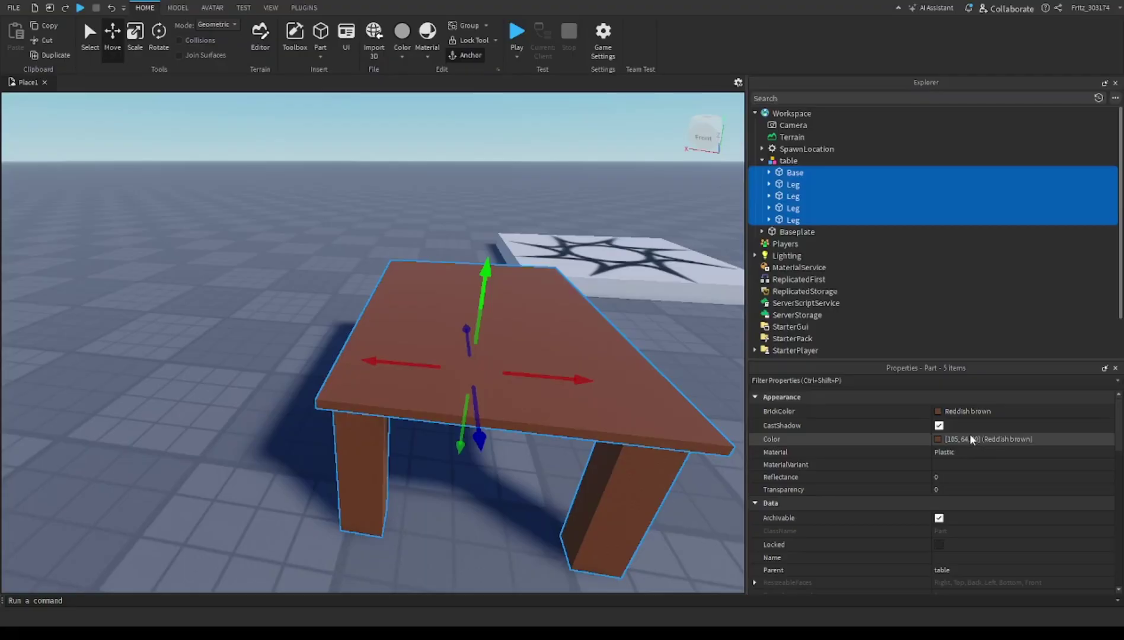
click(956, 451)
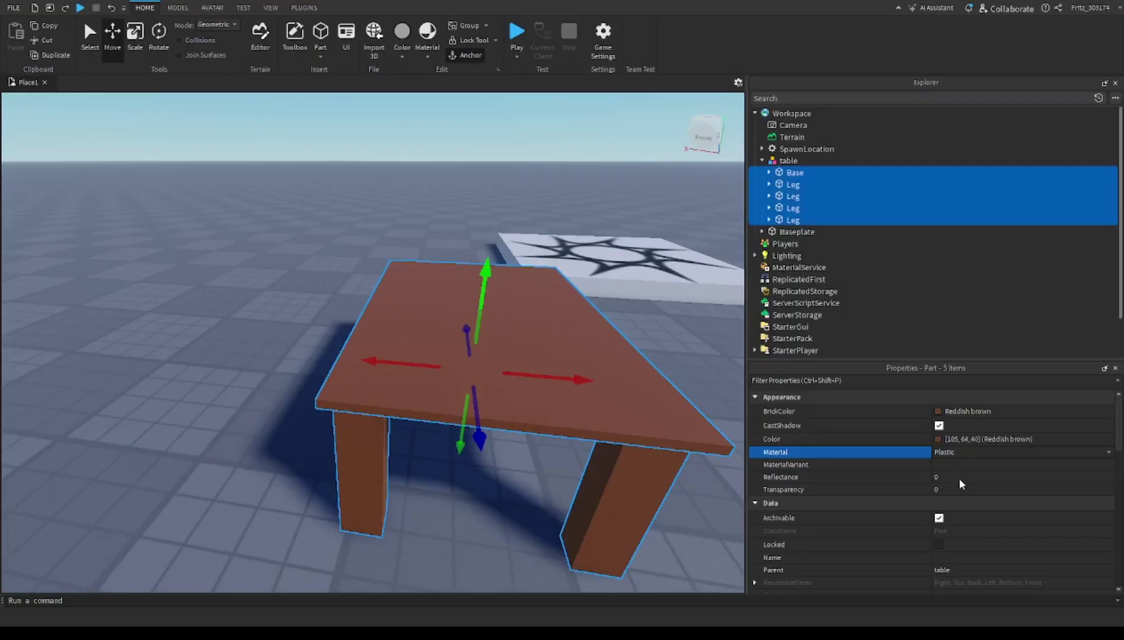
click(952, 546)
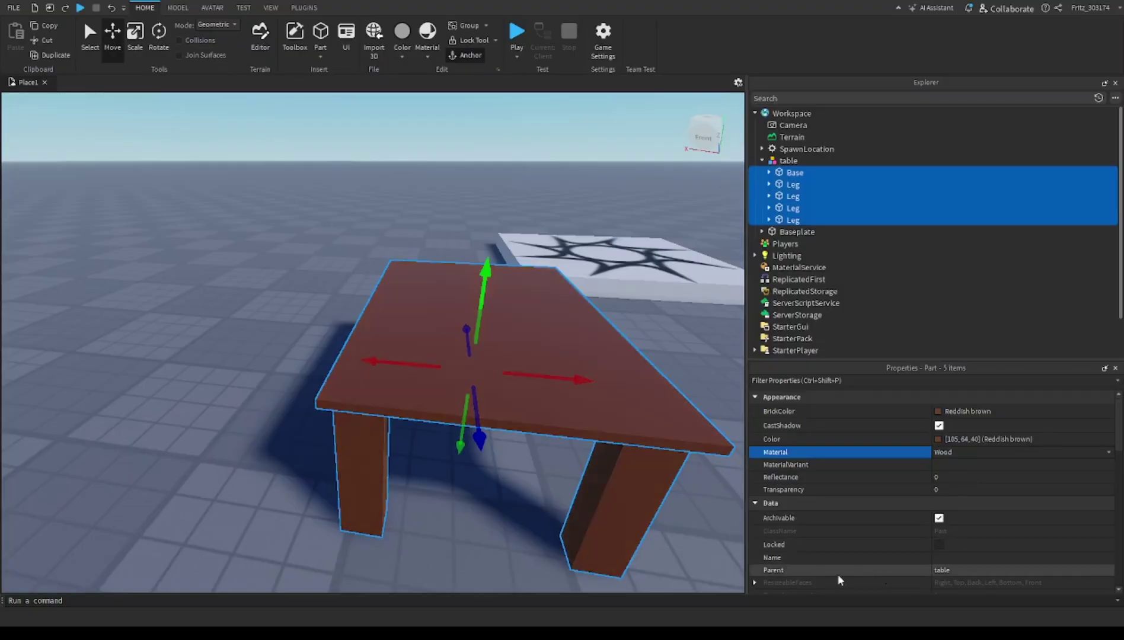
right_drag(539, 526, 382, 359)
click(541, 528)
click(540, 526)
- Move the whole table model 8 studs farther away from the spawn location
key(s)
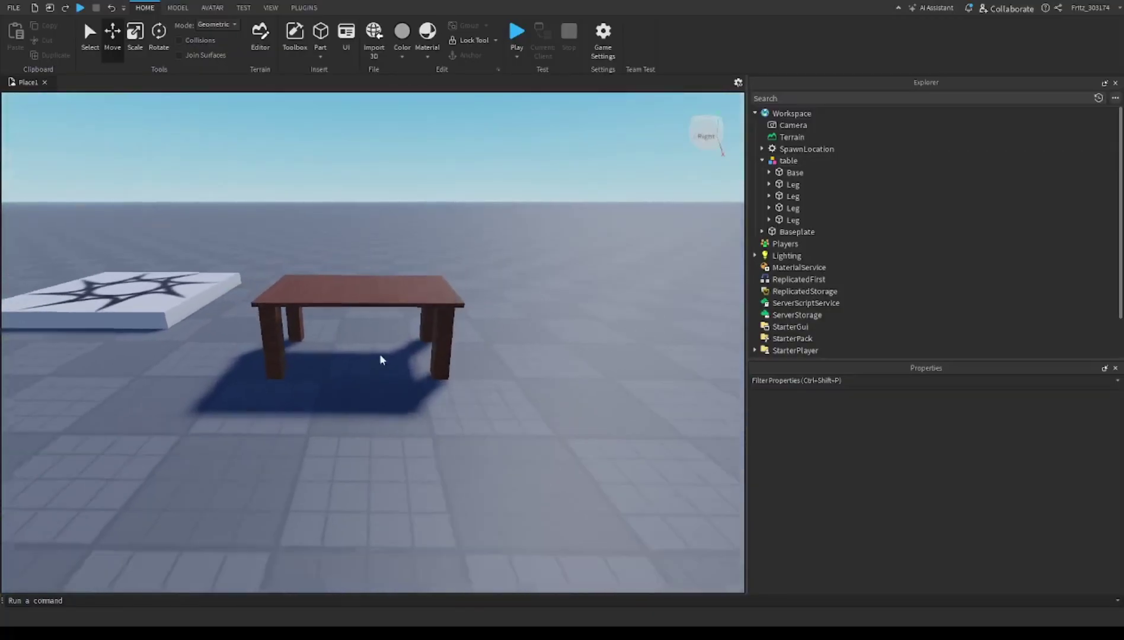
click(362, 309)
drag(425, 330, 561, 330)
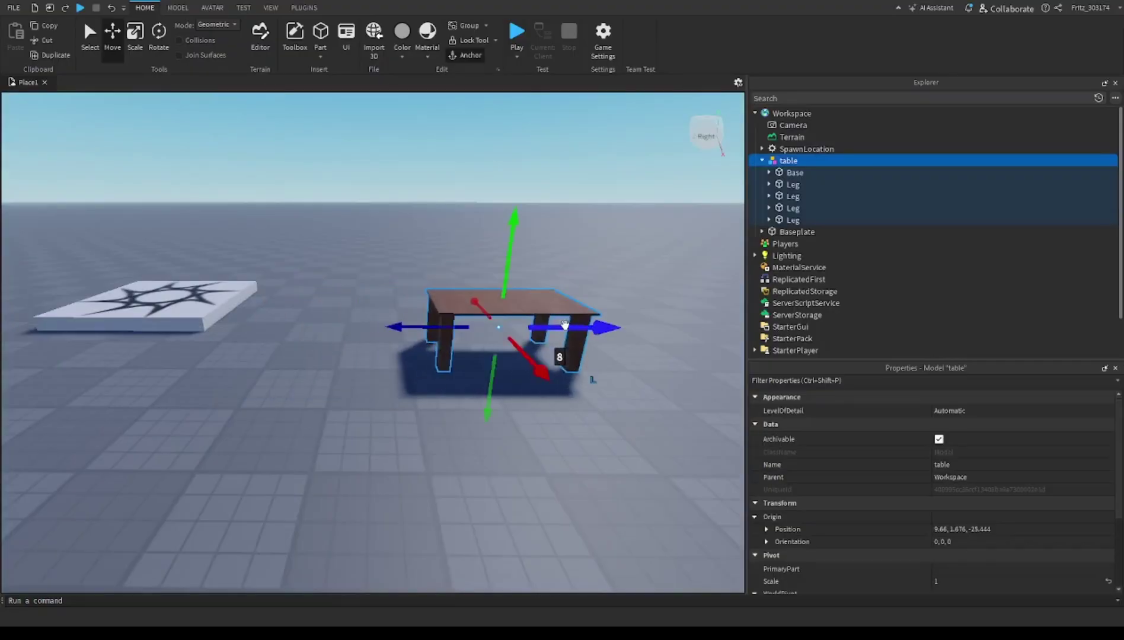
right_drag(554, 328, 542, 326)
key(s)
right_drag(510, 397, 436, 343)
key(s)
click(512, 395)
key(w)
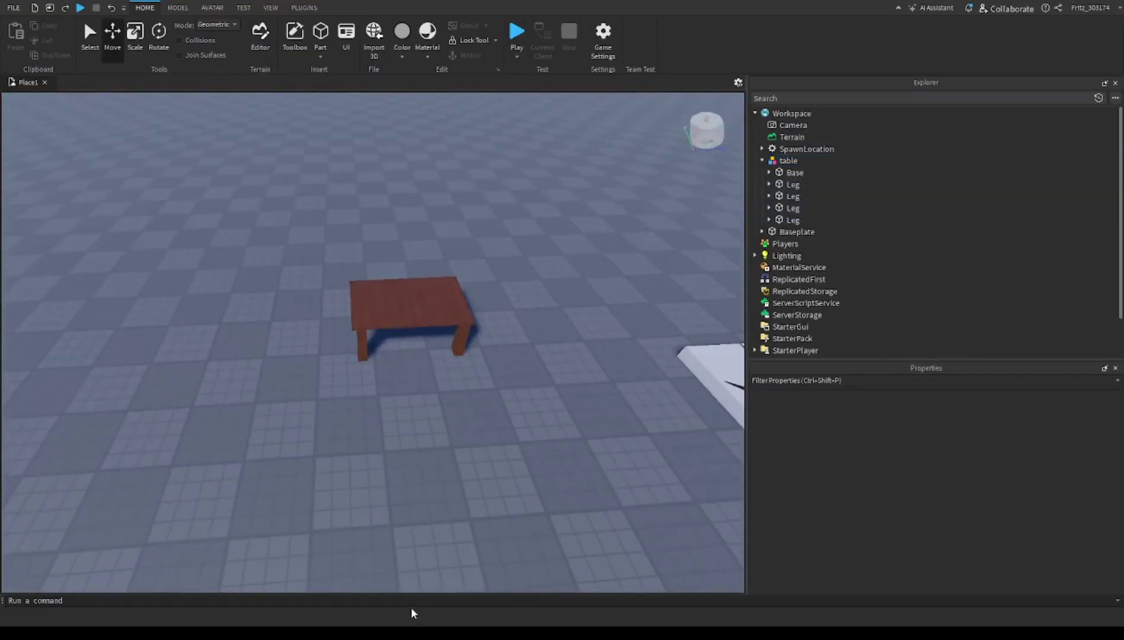